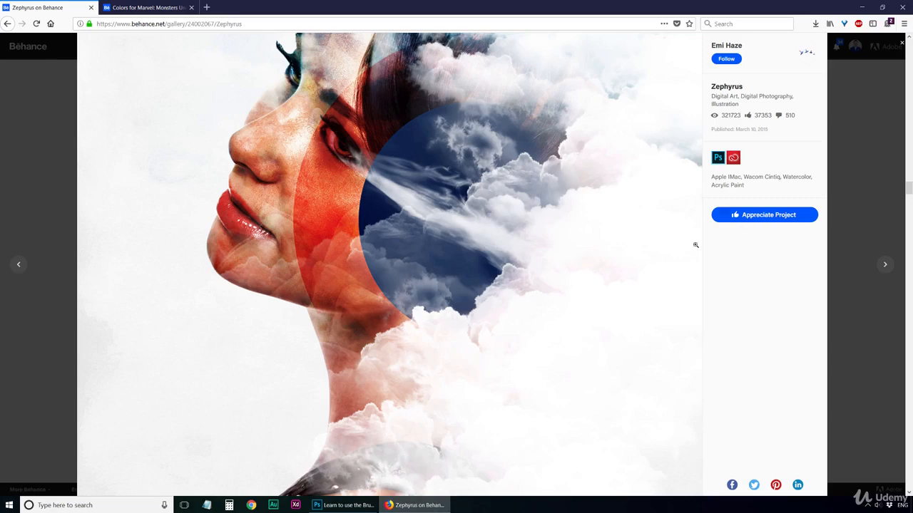
# - Look through the Zephyrus and Colors for Marvel: Monsters Unleashed artworks on Behance
pyautogui.scroll(-9, 695, 245)
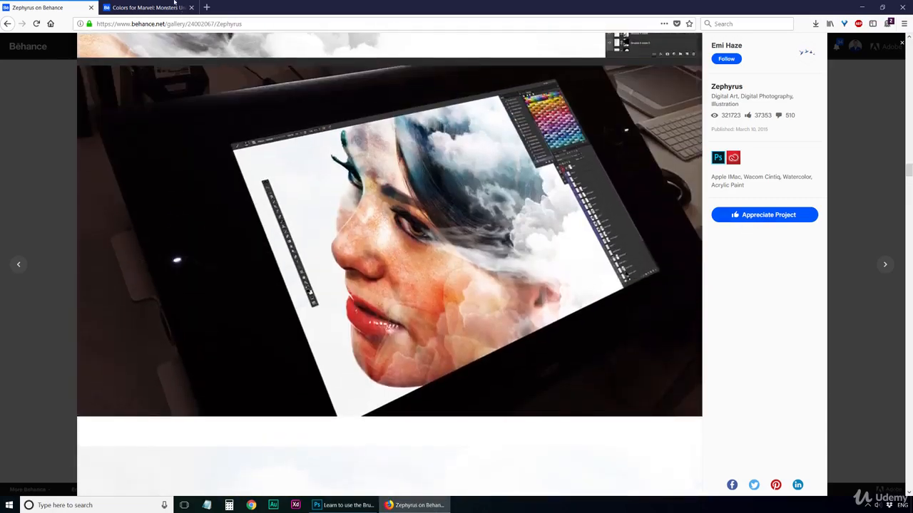
pyautogui.click(152, 6)
pyautogui.scroll(-9, 411, 308)
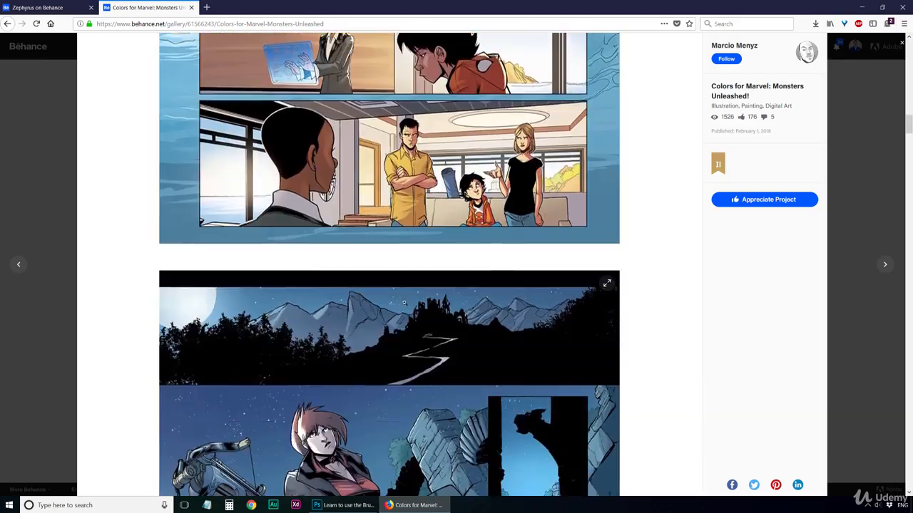
pyautogui.scroll(-4, 402, 301)
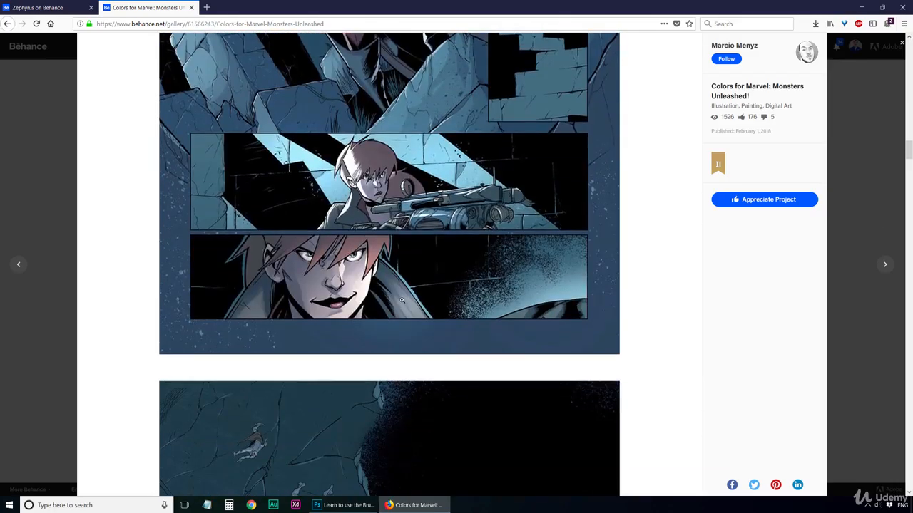
# - Switch to Photoshop and show group 1 and the text layer about the brush tool's foreground and background colors
pyautogui.click(343, 505)
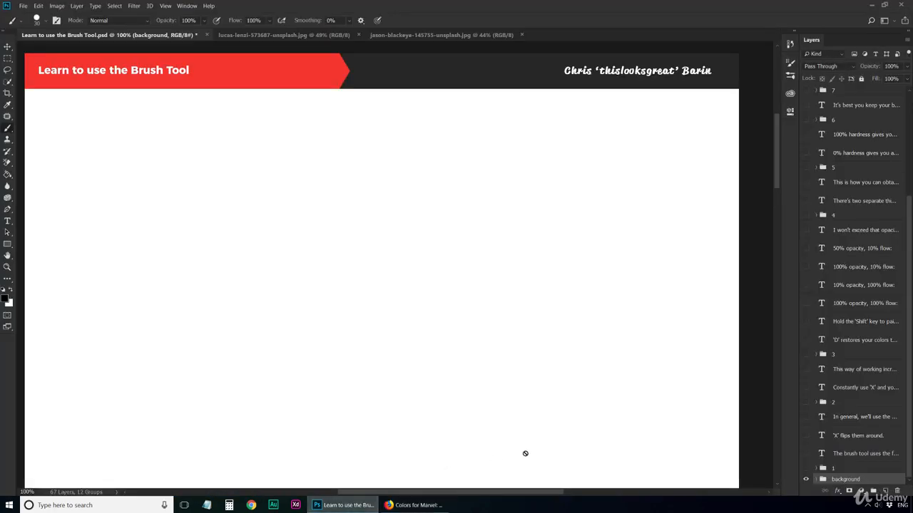
pyautogui.click(806, 469)
pyautogui.press('b')
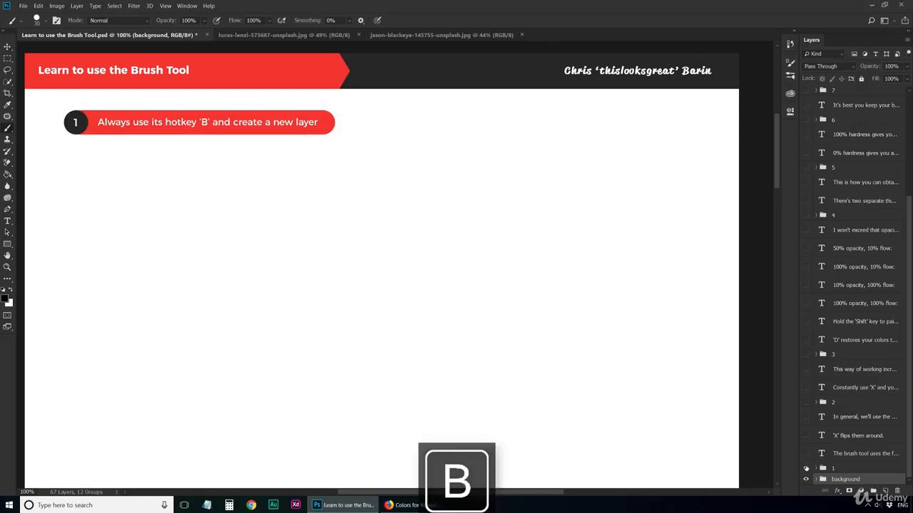
pyautogui.click(805, 453)
pyautogui.moveTo(374, 297); pyautogui.dragTo(380, 292)
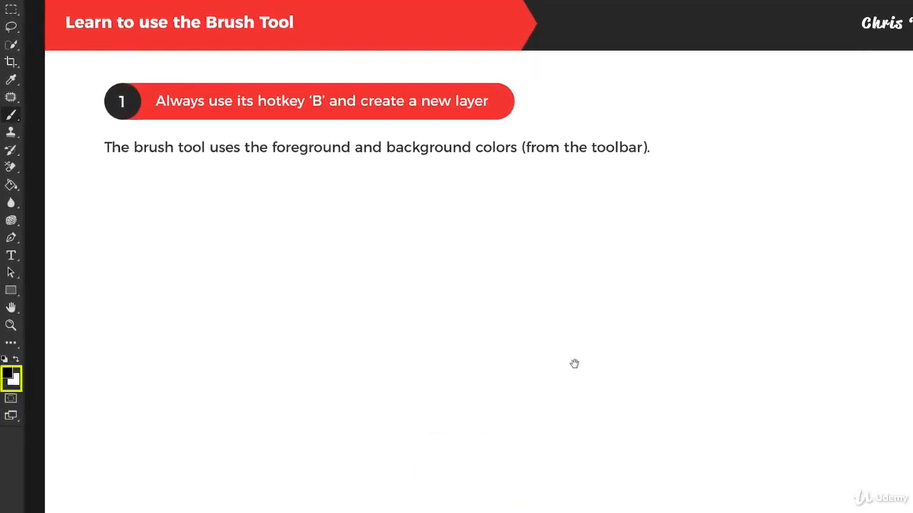
pyautogui.moveTo(574, 364); pyautogui.dragTo(595, 361)
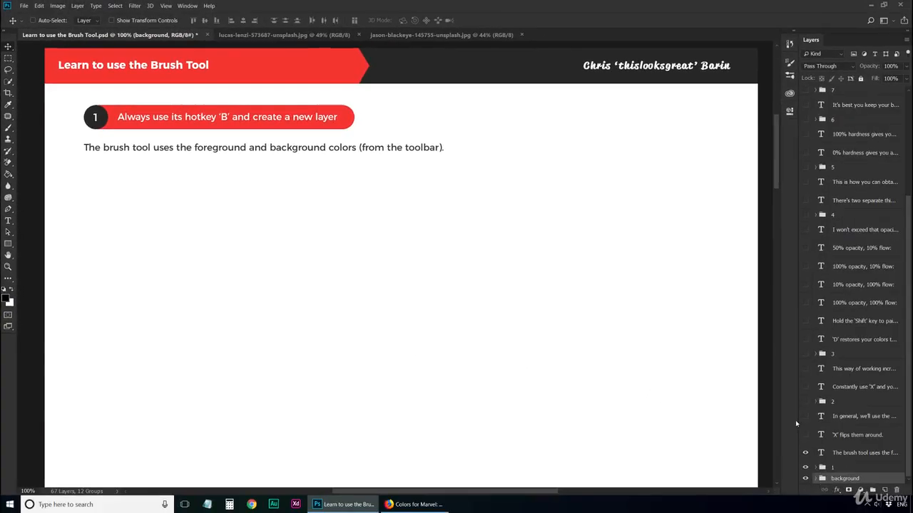
# - Create a new layer above the background group and paint a thick black brush stroke beside the text
pyautogui.click(885, 490)
pyautogui.press('b')
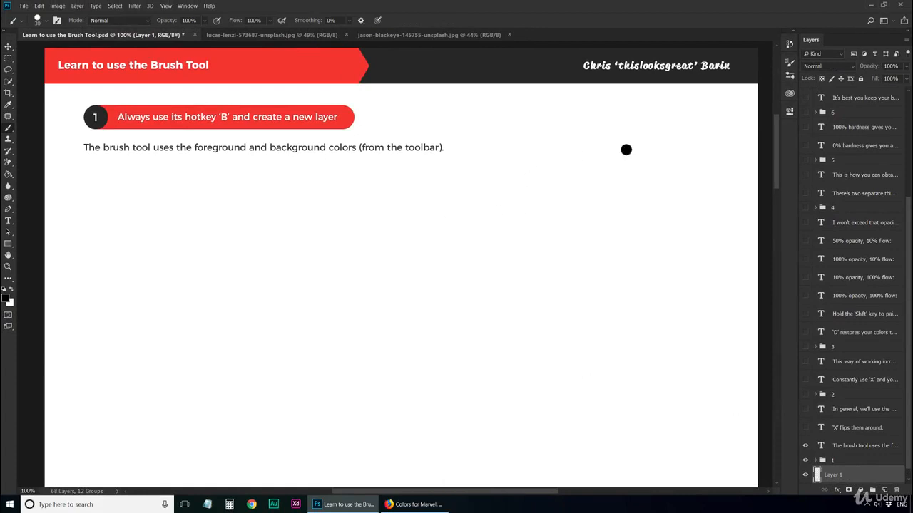
pyautogui.moveTo(626, 149)
pyautogui.mouseDown()
pyautogui.moveTo(545, 176)
pyautogui.moveTo(561, 150)
pyautogui.moveTo(598, 169)
pyautogui.moveTo(640, 151)
pyautogui.mouseUp()
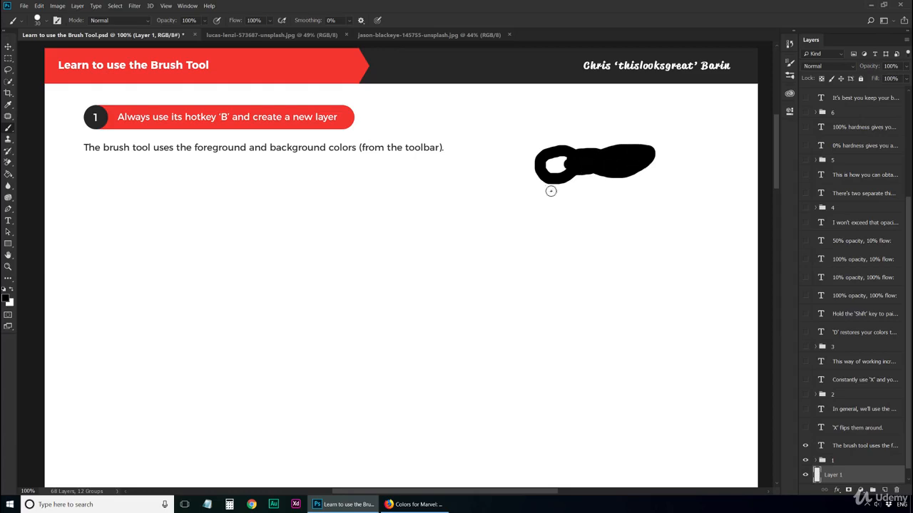
# - Show the "'X' flips them around." text layer, and paint over the black stroke with white and black by swapping colors
pyautogui.click(806, 428)
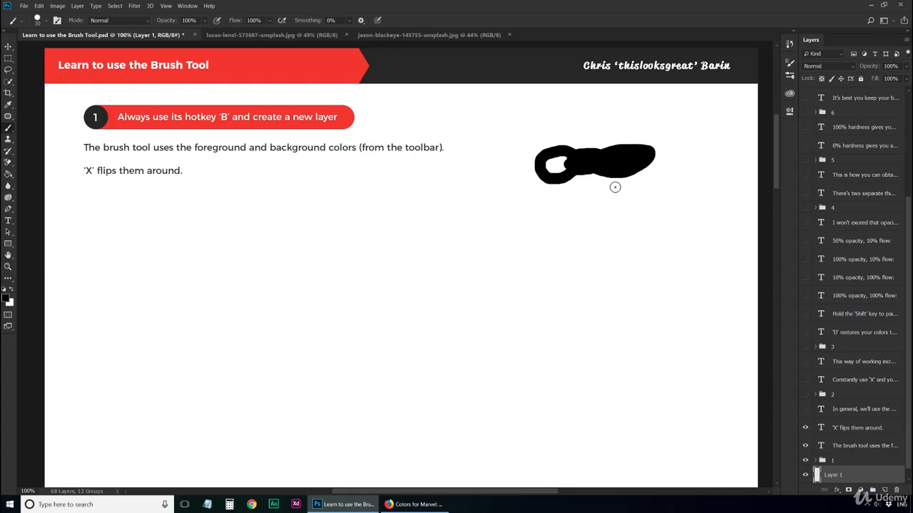
pyautogui.press('x')
pyautogui.moveTo(553, 165)
pyautogui.mouseDown()
pyautogui.moveTo(643, 151)
pyautogui.moveTo(564, 161)
pyautogui.moveTo(625, 144)
pyautogui.mouseUp()
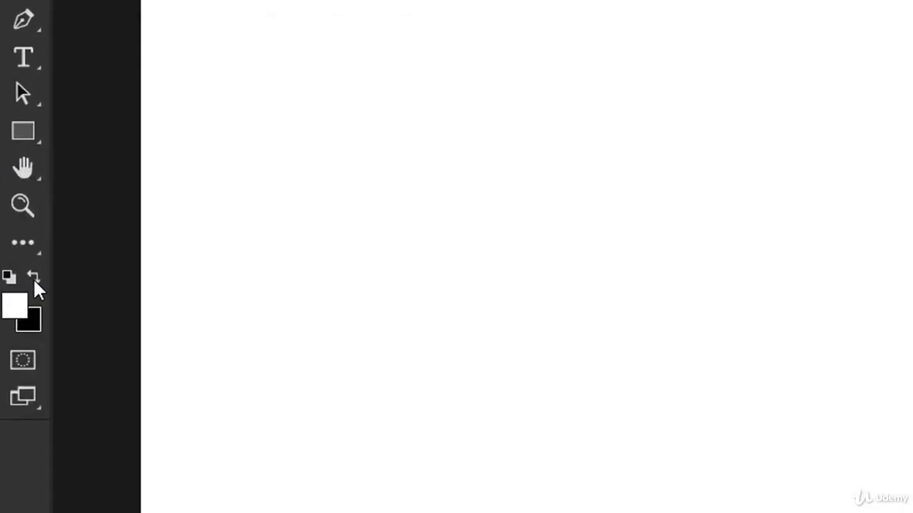
pyautogui.click(11, 291)
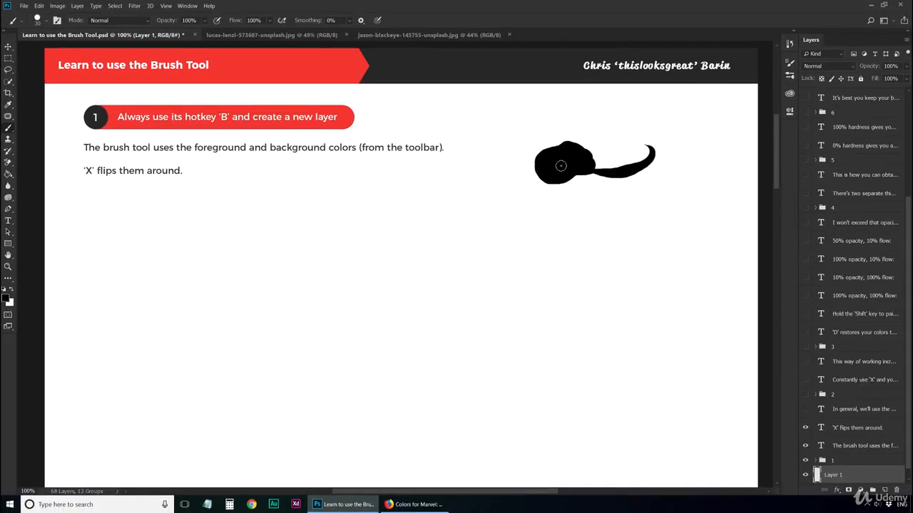
# - Choose a medium blue foreground color and paint it over the right part of the black shape
pyautogui.click(6, 298)
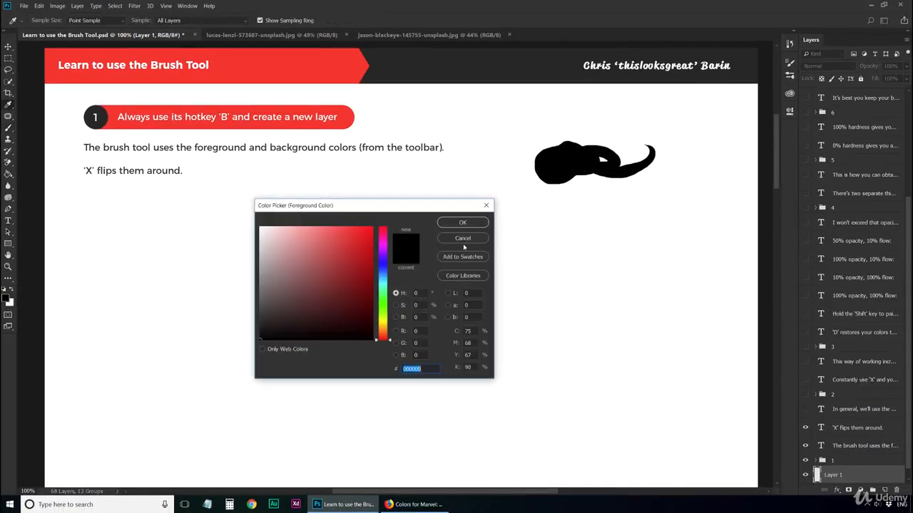
pyautogui.click(381, 274)
pyautogui.click(361, 254)
pyautogui.click(463, 223)
pyautogui.moveTo(601, 169)
pyautogui.mouseDown()
pyautogui.moveTo(638, 154)
pyautogui.moveTo(601, 160)
pyautogui.mouseUp()
# - Swap the colors, set the new foreground to green 2d9c27 and paint it over the blue area's upper edge
pyautogui.press('x')
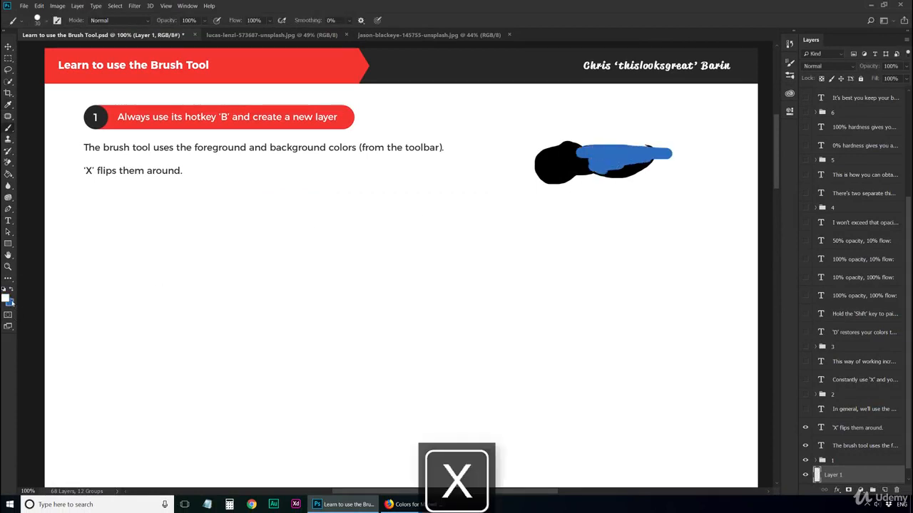
pyautogui.click(7, 298)
pyautogui.click(342, 269)
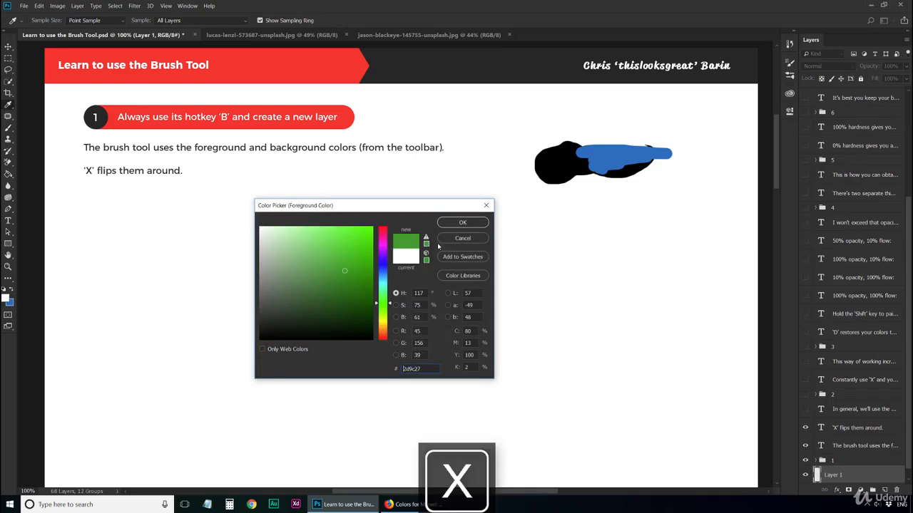
pyautogui.click(460, 222)
pyautogui.moveTo(663, 142)
pyautogui.mouseDown()
pyautogui.moveTo(619, 146)
pyautogui.moveTo(631, 150)
pyautogui.mouseUp()
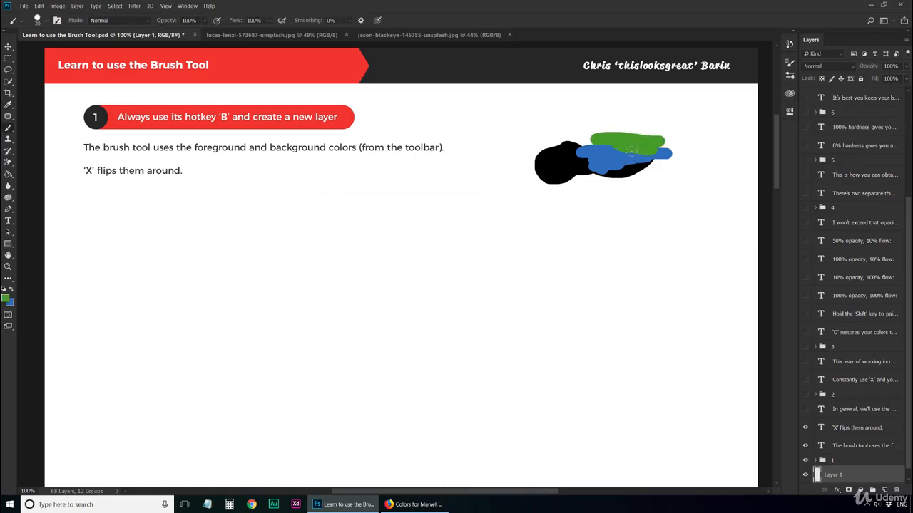
# - Show the text layer about editing adjustment layers, and add a Black & White adjustment layer to the lucas-lenzi photo
pyautogui.click(804, 409)
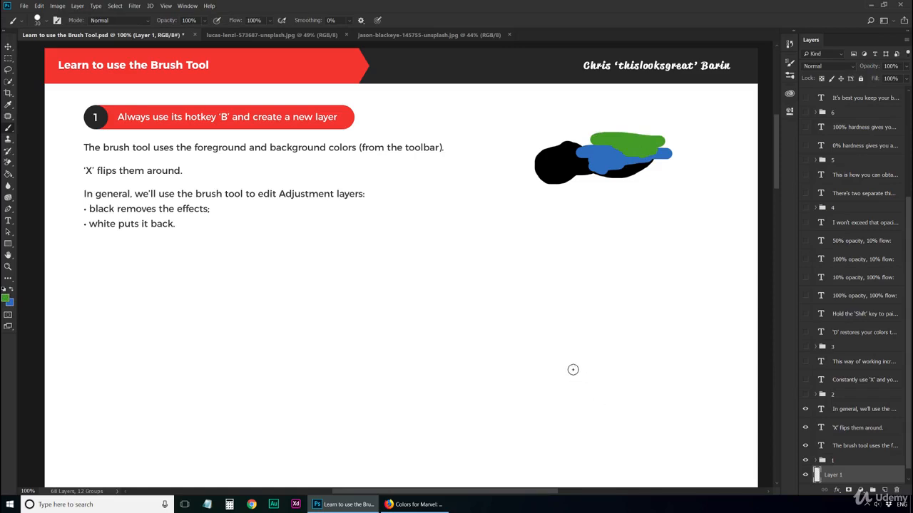
pyautogui.hotkey('ctrl', 'Tab')
pyautogui.click(871, 490)
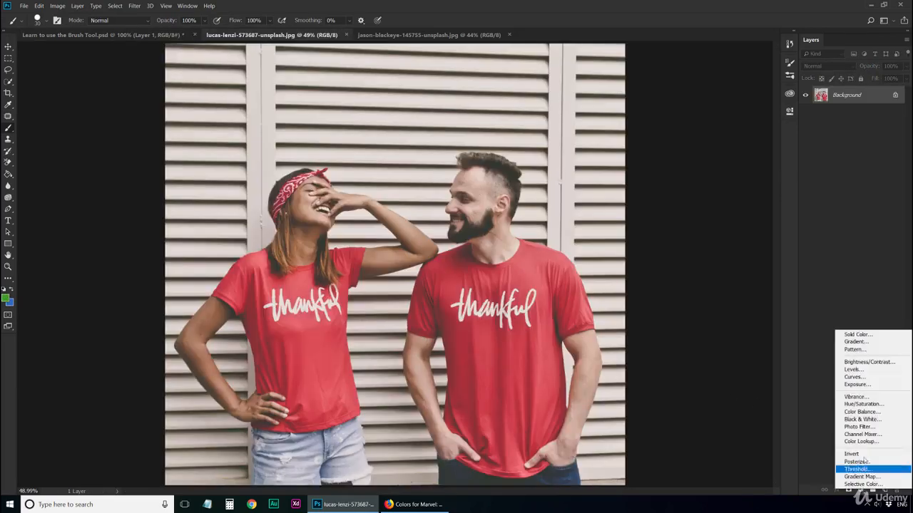
pyautogui.click(872, 422)
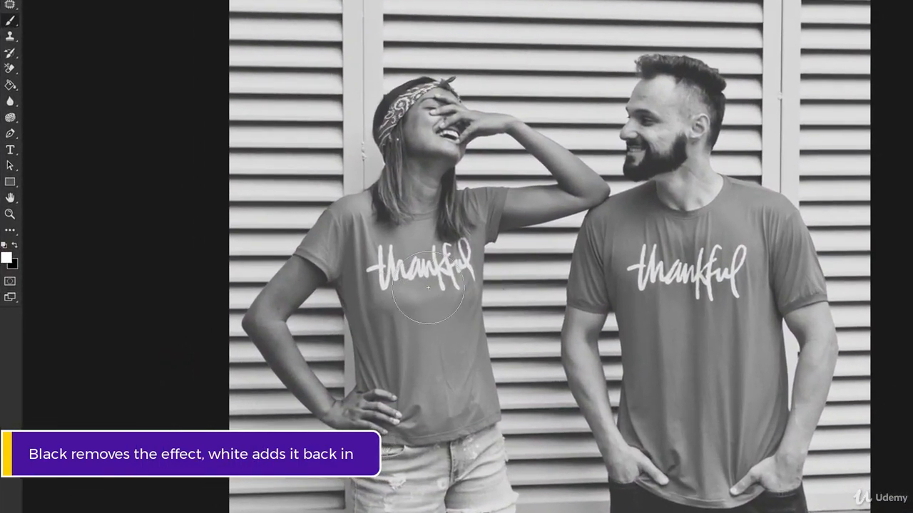
# - Paint black on the Black & White mask over the woman's shirt, and cover most of it again with white
pyautogui.press('x')
pyautogui.moveTo(428, 287)
pyautogui.mouseDown()
pyautogui.moveTo(459, 288)
pyautogui.moveTo(476, 269)
pyautogui.moveTo(328, 324)
pyautogui.moveTo(443, 350)
pyautogui.moveTo(395, 382)
pyautogui.mouseUp()
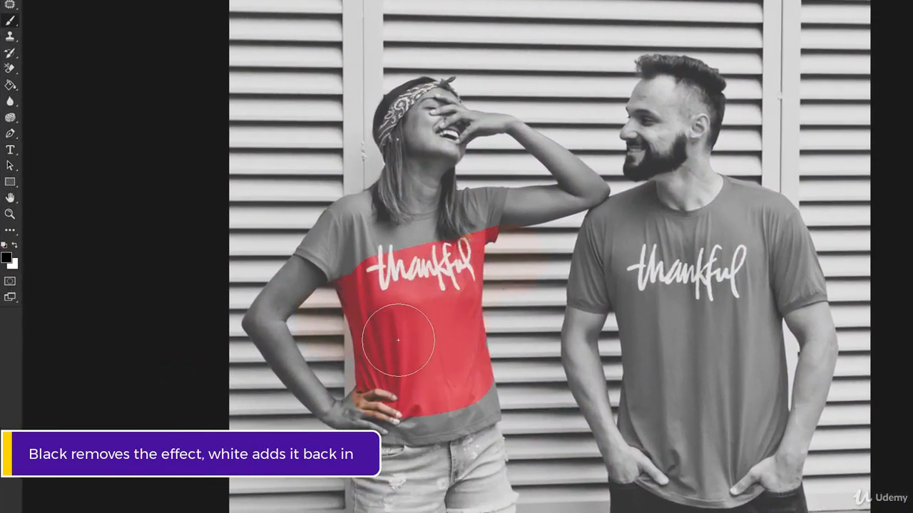
pyautogui.press('x')
pyautogui.moveTo(407, 264)
pyautogui.mouseDown()
pyautogui.moveTo(438, 289)
pyautogui.moveTo(420, 317)
pyautogui.mouseUp()
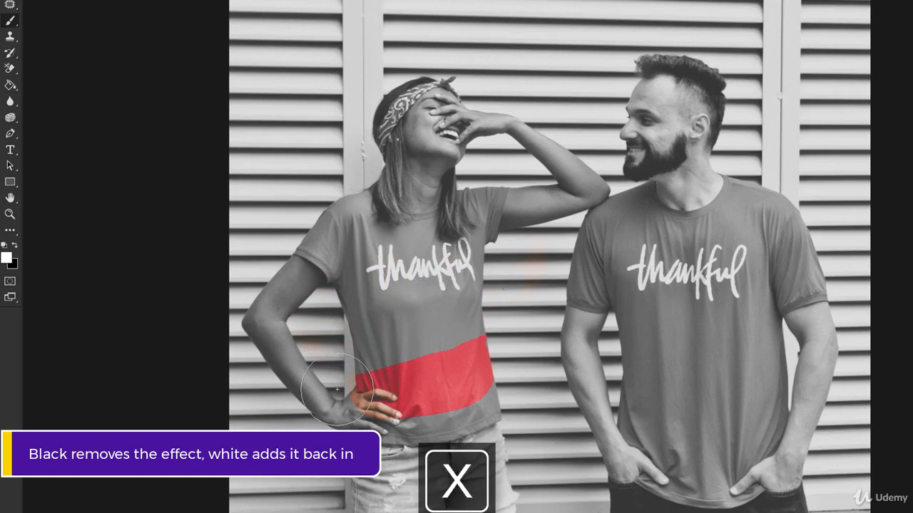
pyautogui.moveTo(337, 388); pyautogui.dragTo(485, 372)
# - Paint the mask black over the man's shirt and white over the remaining red on the woman's shirt
pyautogui.press('x')
pyautogui.moveTo(712, 252)
pyautogui.mouseDown()
pyautogui.moveTo(753, 295)
pyautogui.moveTo(766, 337)
pyautogui.moveTo(779, 282)
pyautogui.moveTo(777, 343)
pyautogui.mouseUp()
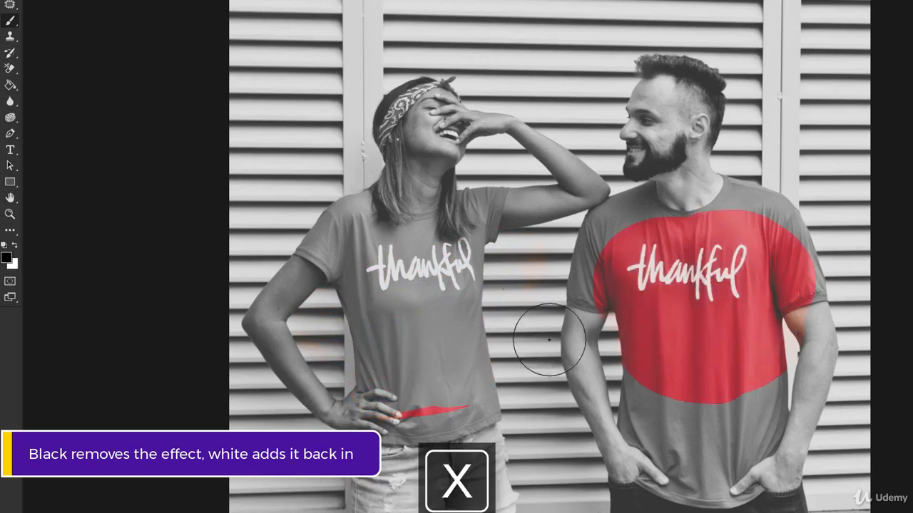
pyautogui.press('x')
pyautogui.moveTo(381, 393); pyautogui.dragTo(408, 405)
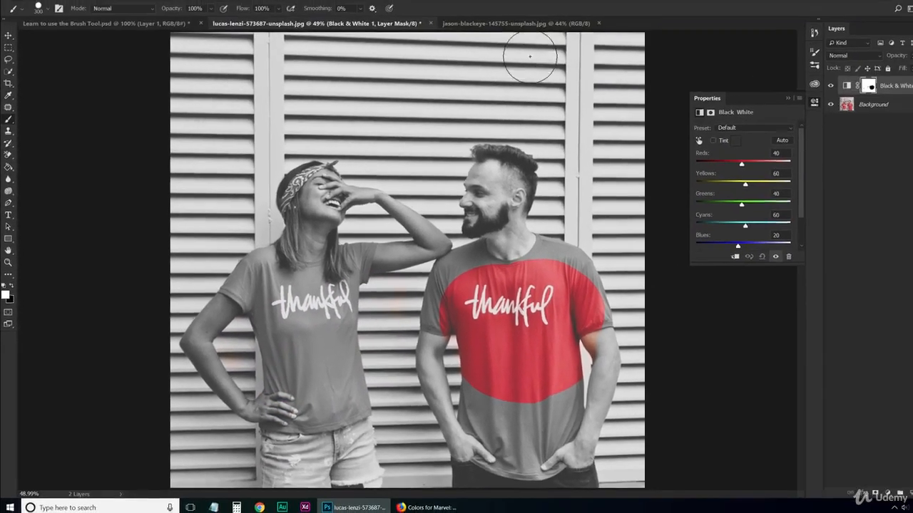
# - In the jason-blackeye sunset photo, sample orange from near the horizon and paint a large blob across the upper sky
pyautogui.click(514, 23)
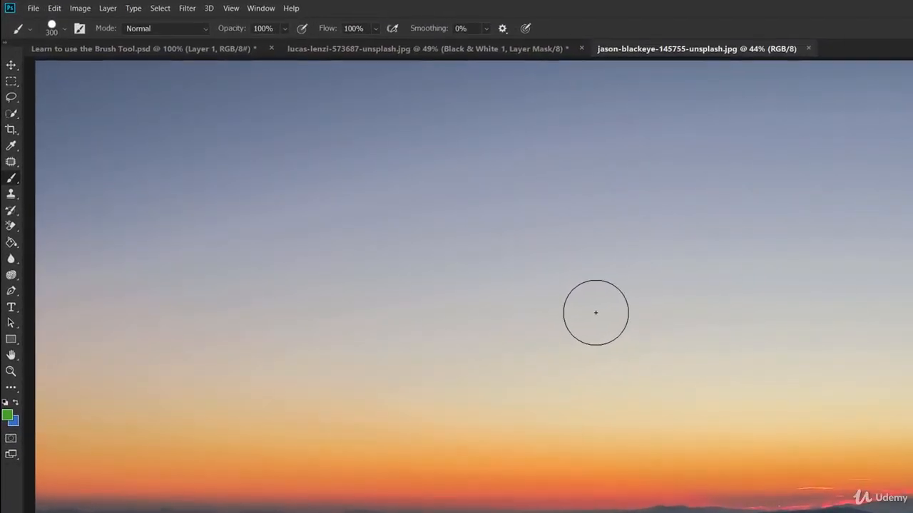
pyautogui.press('alt')
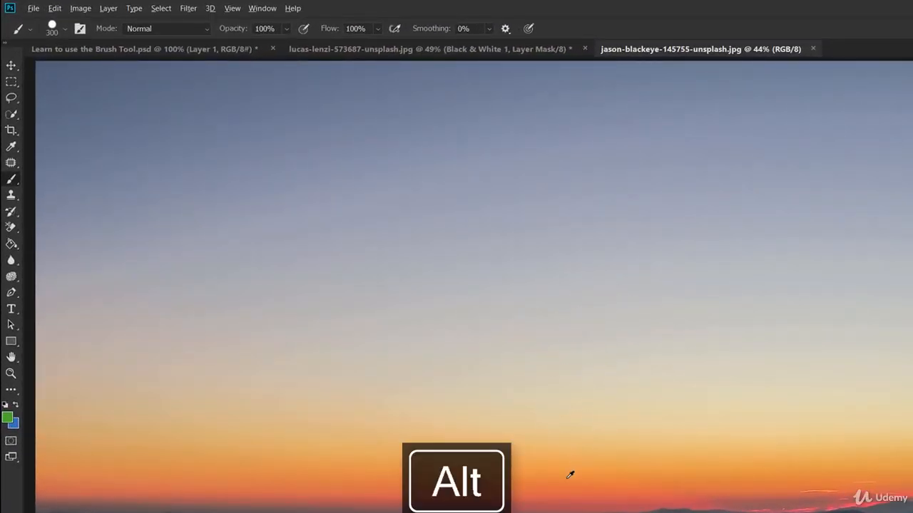
pyautogui.moveTo(261, 120)
pyautogui.mouseDown()
pyautogui.moveTo(395, 134)
pyautogui.moveTo(442, 161)
pyautogui.moveTo(359, 122)
pyautogui.moveTo(399, 171)
pyautogui.moveTo(546, 209)
pyautogui.mouseUp()
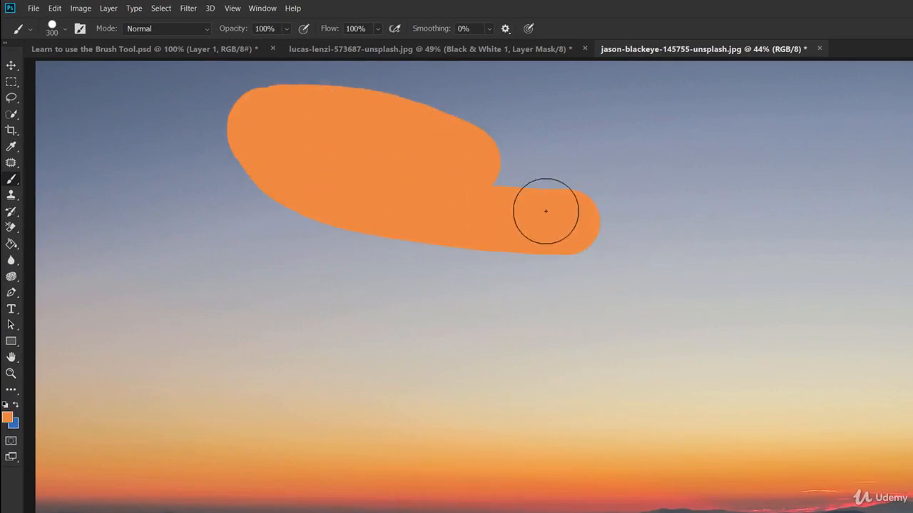
# - Sample grey-blue from the upper sky and paint it over the right end of the orange blob
pyautogui.press('alt')
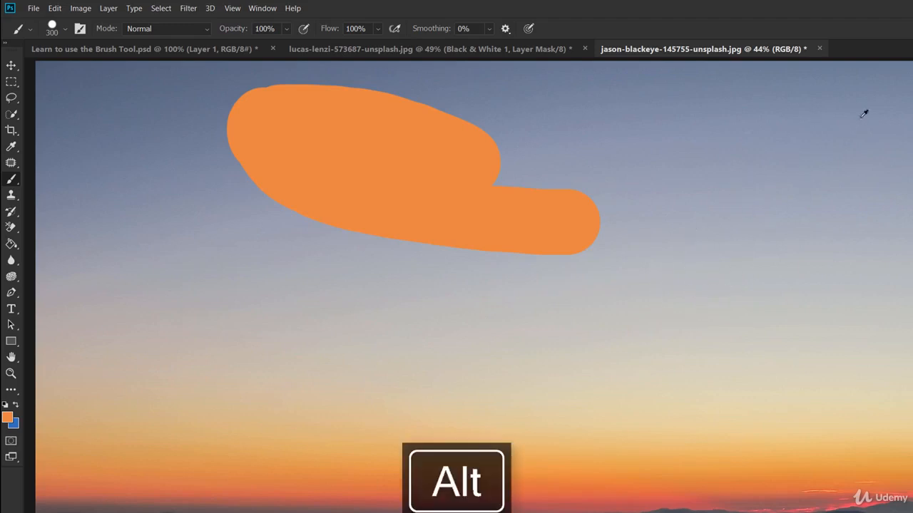
pyautogui.keyDown('alt'); pyautogui.click(859, 101); pyautogui.keyUp('alt')
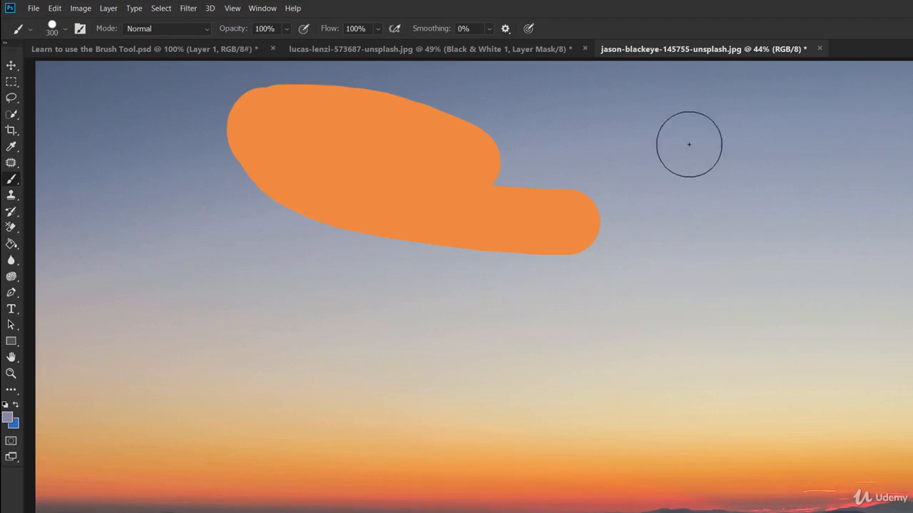
pyautogui.moveTo(513, 159)
pyautogui.mouseDown()
pyautogui.moveTo(593, 187)
pyautogui.moveTo(574, 220)
pyautogui.moveTo(549, 185)
pyautogui.moveTo(534, 190)
pyautogui.moveTo(596, 185)
pyautogui.moveTo(596, 238)
pyautogui.mouseUp()
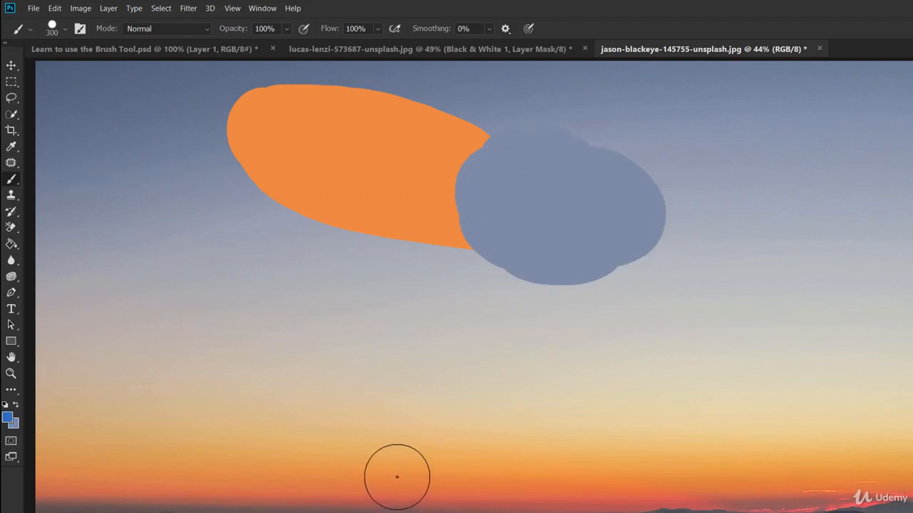
# - Swap the colors, sample a deeper orange near the horizon and paint a blob over the grey-blue patch's right side
pyautogui.press('x')
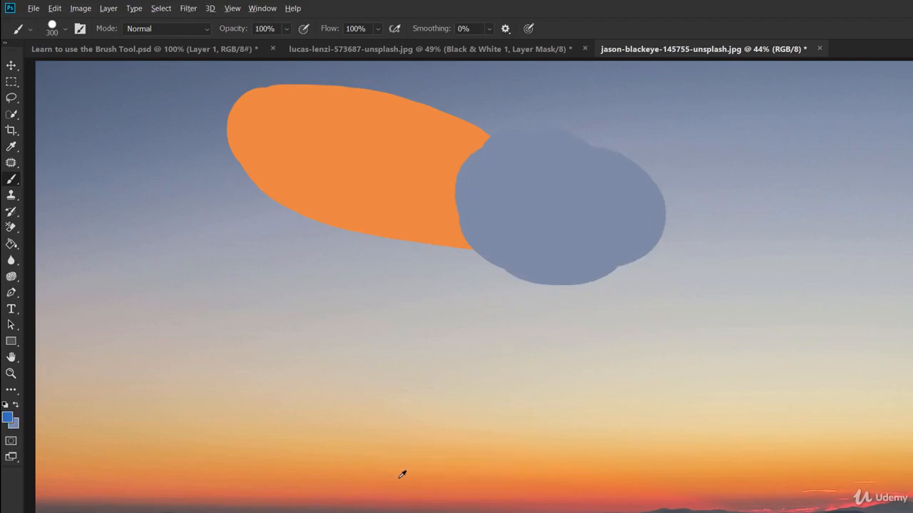
pyautogui.keyDown('alt'); pyautogui.click(403, 479); pyautogui.keyUp('alt')
pyautogui.moveTo(658, 198)
pyautogui.mouseDown()
pyautogui.moveTo(625, 180)
pyautogui.moveTo(727, 173)
pyautogui.moveTo(739, 211)
pyautogui.mouseUp()
# - Alternate the two sampled colors, painting grey-blue over the deeper orange blob and orange back over its lower part
pyautogui.press('x')
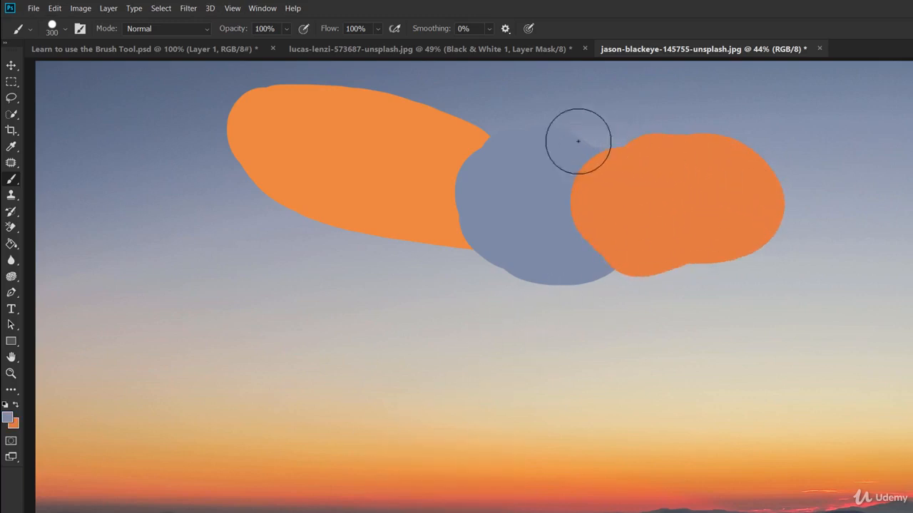
pyautogui.moveTo(577, 140)
pyautogui.mouseDown()
pyautogui.moveTo(715, 131)
pyautogui.moveTo(602, 158)
pyautogui.moveTo(713, 154)
pyautogui.moveTo(576, 218)
pyautogui.moveTo(598, 196)
pyautogui.moveTo(628, 239)
pyautogui.moveTo(570, 265)
pyautogui.mouseUp()
pyautogui.press('x')
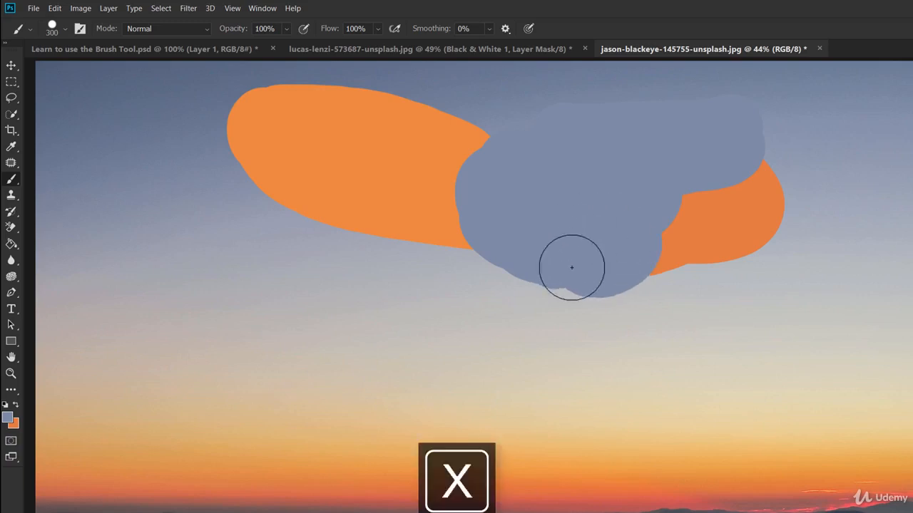
pyautogui.moveTo(688, 261)
pyautogui.mouseDown()
pyautogui.moveTo(665, 279)
pyautogui.moveTo(639, 252)
pyautogui.moveTo(679, 217)
pyautogui.moveTo(680, 231)
pyautogui.moveTo(622, 250)
pyautogui.moveTo(571, 284)
pyautogui.moveTo(532, 290)
pyautogui.moveTo(553, 239)
pyautogui.moveTo(599, 237)
pyautogui.mouseUp()
# - Sample pale cream and yellow-orange from the sky to paint two more blobs, and cover the latter's top with grey-blue
pyautogui.keyDown('alt'); pyautogui.click(595, 411); pyautogui.keyUp('alt')
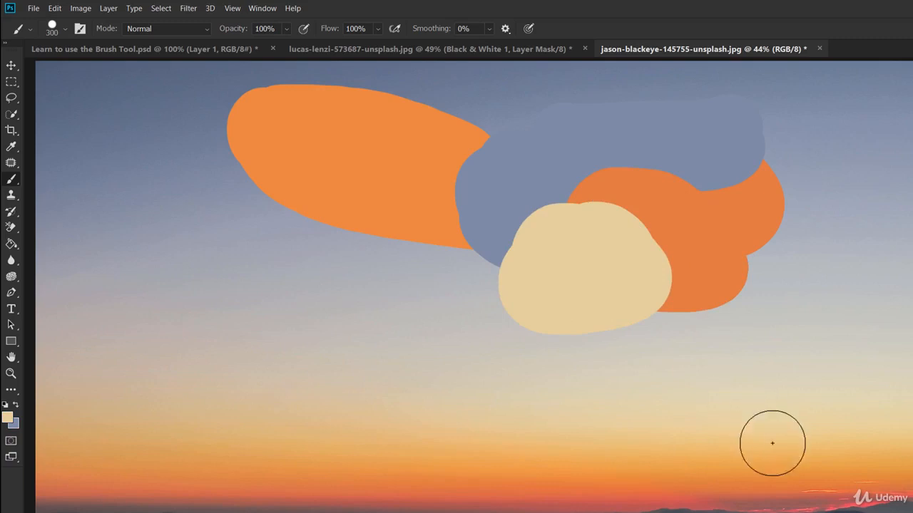
pyautogui.keyDown('alt'); pyautogui.click(813, 457); pyautogui.keyUp('alt')
pyautogui.moveTo(774, 218)
pyautogui.mouseDown()
pyautogui.moveTo(815, 246)
pyautogui.moveTo(768, 197)
pyautogui.mouseUp()
pyautogui.press('x')
pyautogui.moveTo(792, 135); pyautogui.dragTo(808, 155)
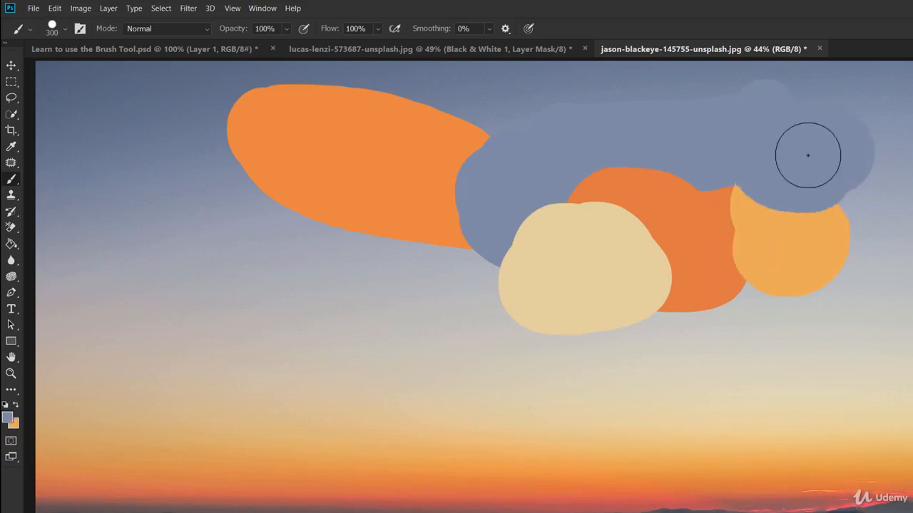
# - Return to the Learn to use the Brush Tool.psd document and show section 2 with its two text lines
pyautogui.click(199, 51)
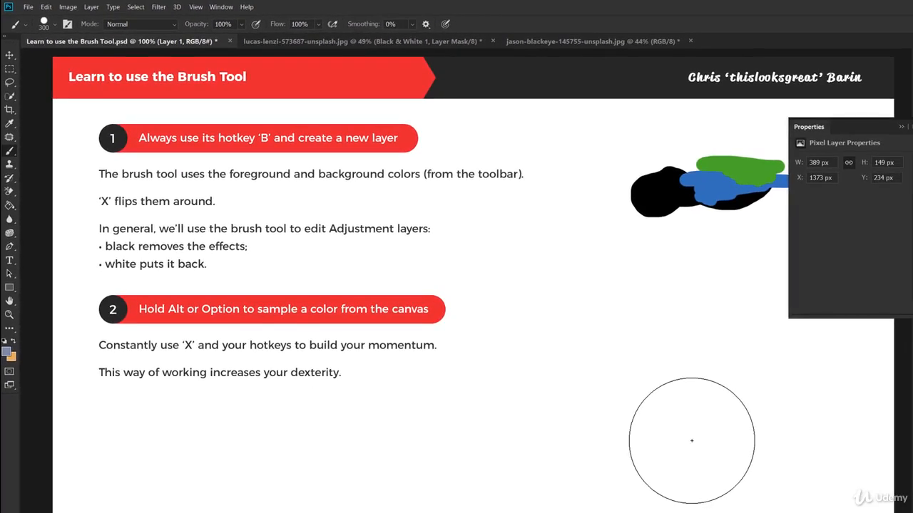
# - Reduce the brush size to 40 px
pyautogui.press('[')
pyautogui.press('[')
pyautogui.press('[')
pyautogui.press('[')
pyautogui.press('[')
pyautogui.press('[')
pyautogui.press('[')
pyautogui.press('[')
pyautogui.press('[')
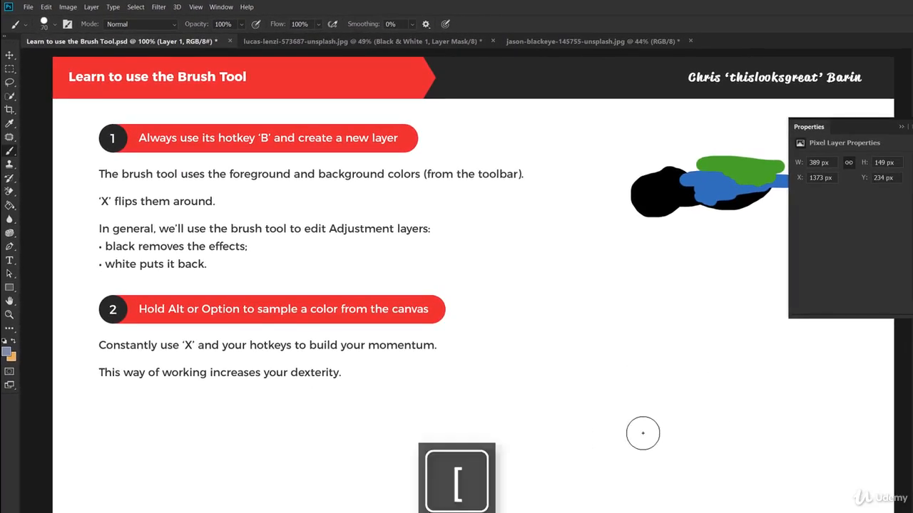
pyautogui.press('[')
pyautogui.press('[')
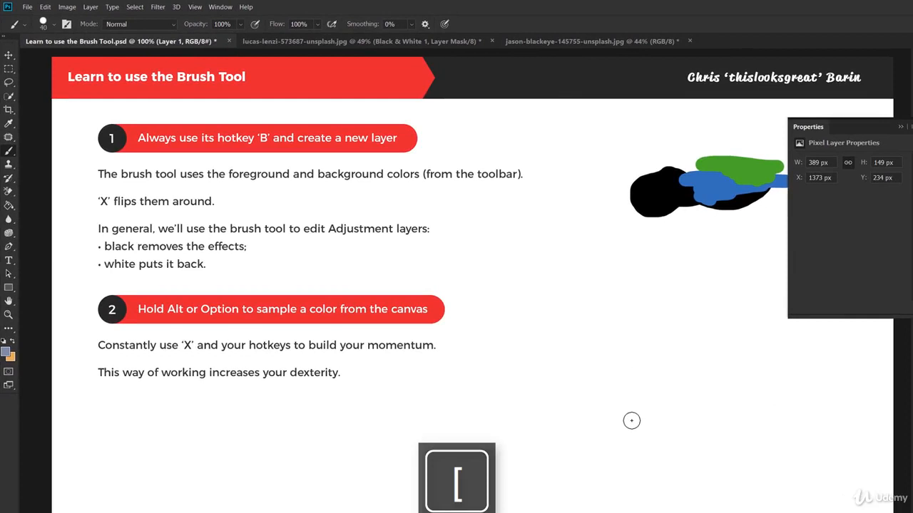
# - Enlarge the brush to 250 px and bring it back down to 90 px
pyautogui.press(']')
pyautogui.press(']')
pyautogui.press(']')
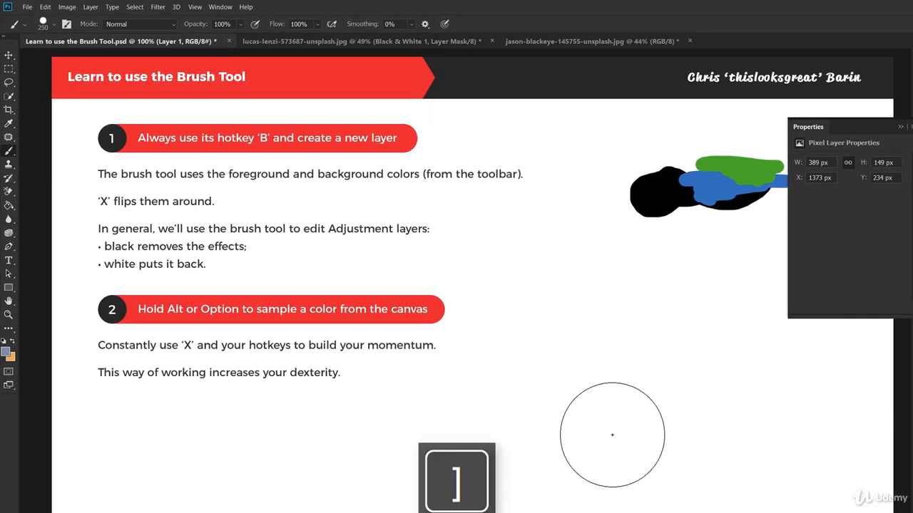
pyautogui.press('[')
pyautogui.press('[')
pyautogui.press('[')
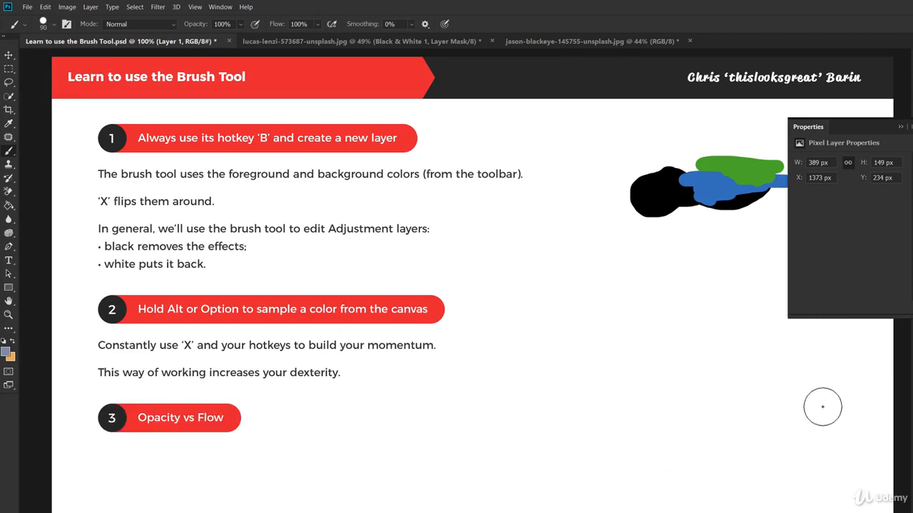
# - Collapse the properties, reset the colors to default black and white, and paint a straight stroke under the 100% opacity, 100% flow label
pyautogui.click(901, 127)
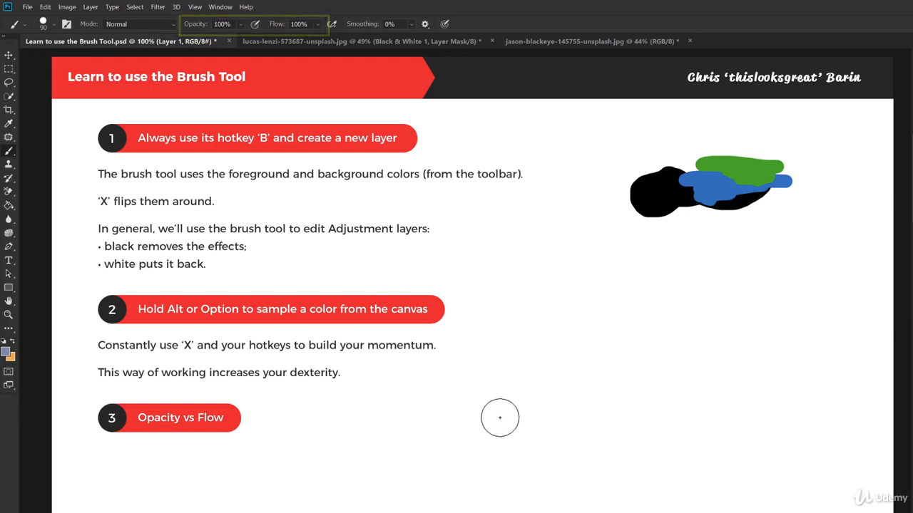
pyautogui.press('d')
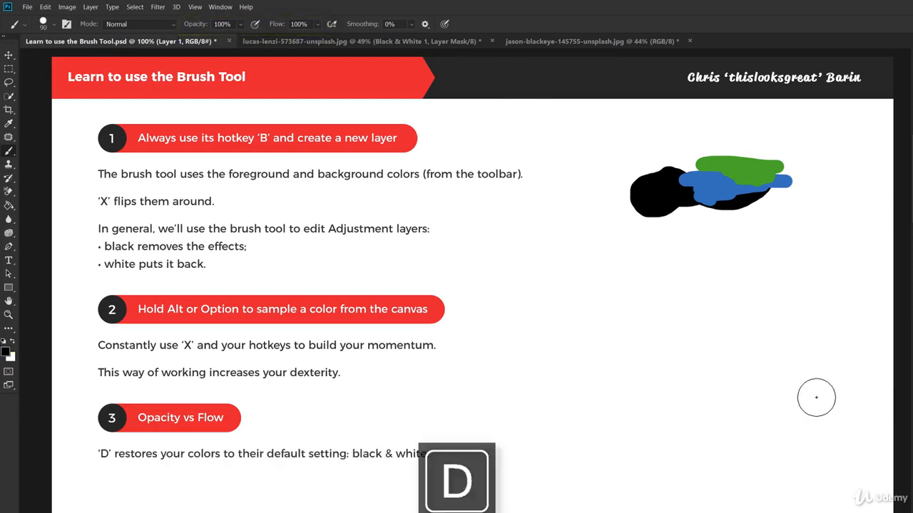
pyautogui.scroll(-8, 815, 397)
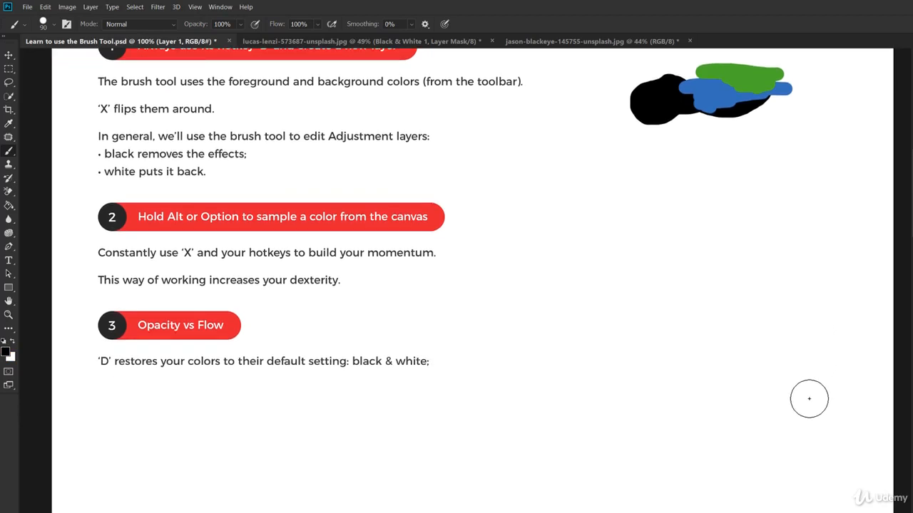
pyautogui.scroll(-5, 781, 389)
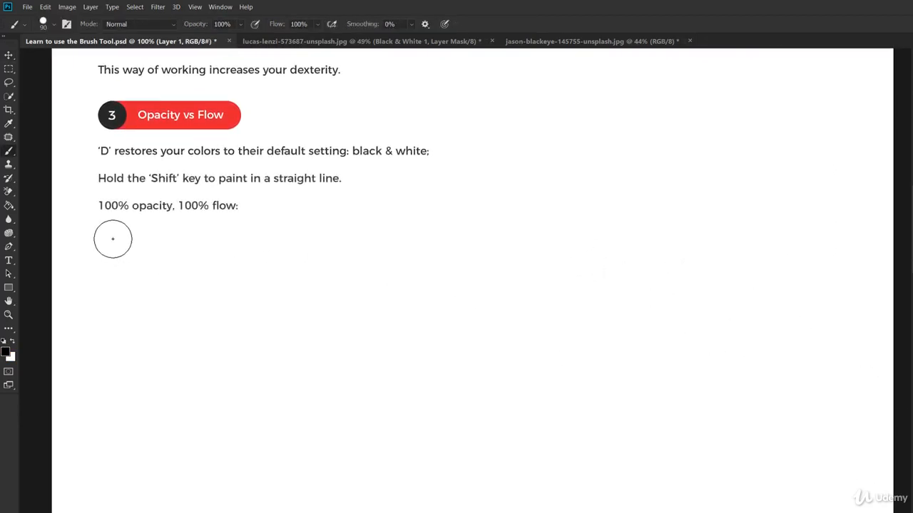
pyautogui.moveTo(112, 238); pyautogui.dragTo(352, 238)
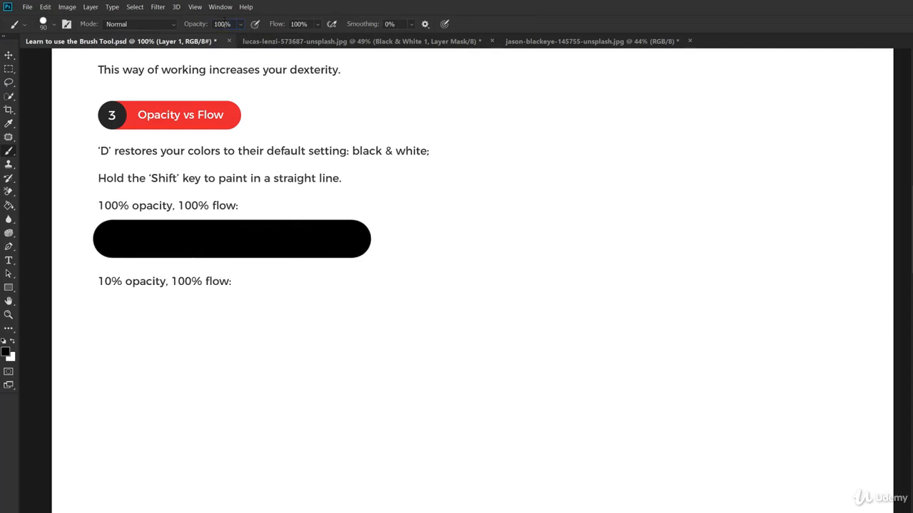
# - Set the brush opacity to 10% and paint two overlapping strokes under the 10% opacity, 100% flow label
pyautogui.moveTo(107, 314)
pyautogui.mouseDown()
pyautogui.moveTo(321, 315)
pyautogui.moveTo(173, 314)
pyautogui.moveTo(266, 312)
pyautogui.mouseUp()
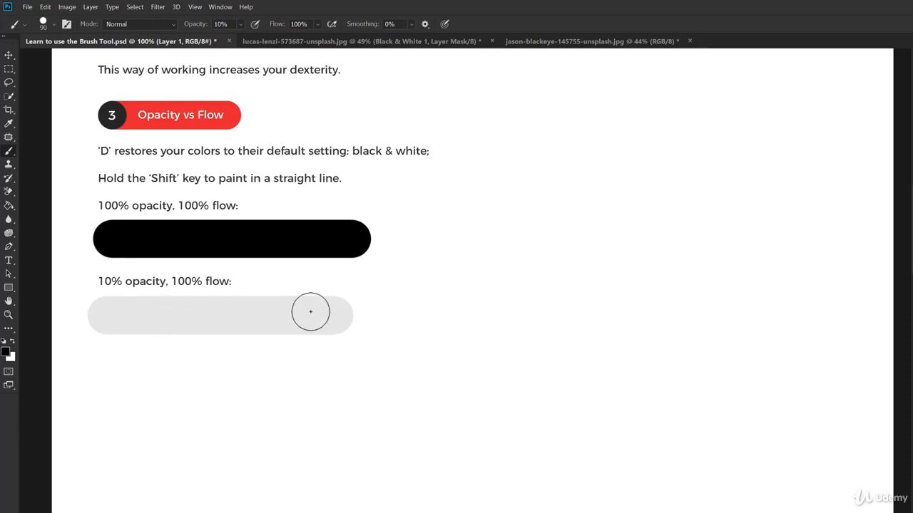
pyautogui.moveTo(310, 311)
pyautogui.mouseDown()
pyautogui.moveTo(298, 311)
pyautogui.moveTo(375, 310)
pyautogui.moveTo(291, 318)
pyautogui.moveTo(381, 309)
pyautogui.moveTo(318, 308)
pyautogui.moveTo(366, 307)
pyautogui.mouseUp()
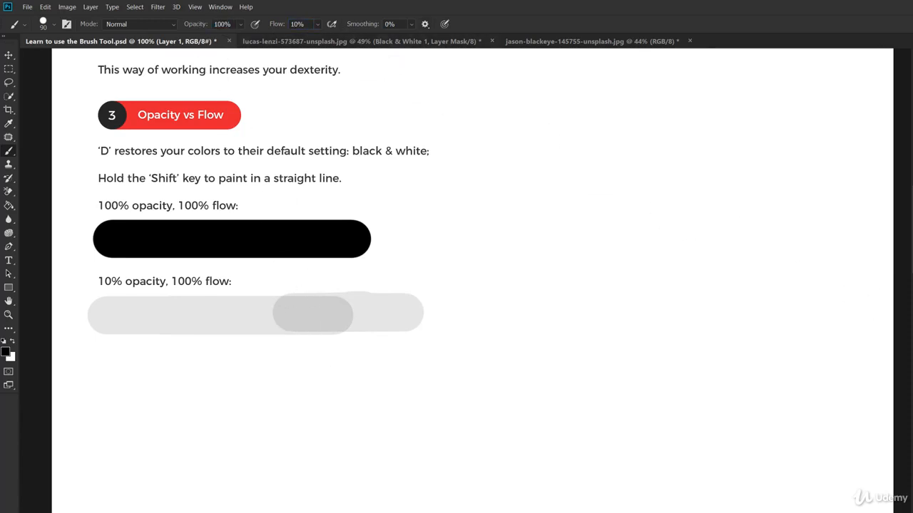
# - Set the brush to 100% opacity and 10% flow and paint overlapping strokes under the matching label, extending them to the page's edge
pyautogui.moveTo(462, 310); pyautogui.dragTo(477, 308)
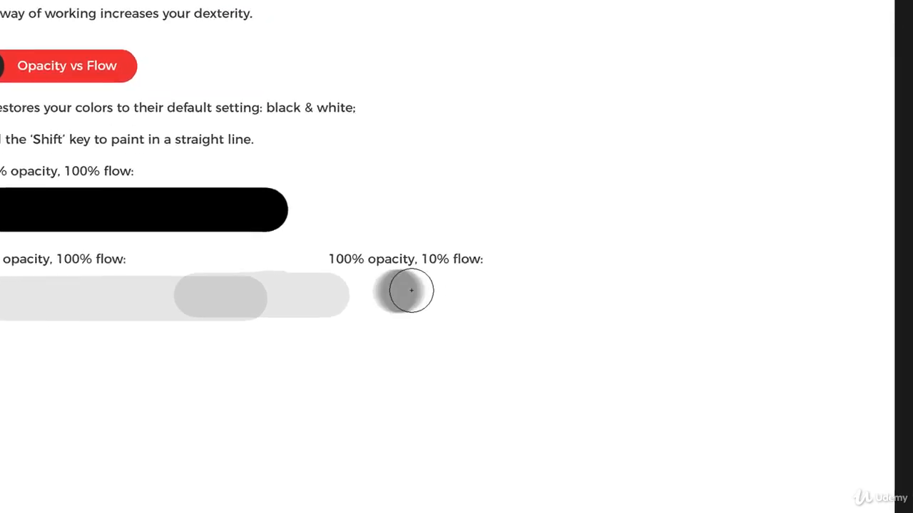
pyautogui.moveTo(410, 290)
pyautogui.mouseDown()
pyautogui.moveTo(619, 290)
pyautogui.moveTo(606, 291)
pyautogui.mouseUp()
pyautogui.moveTo(499, 243)
pyautogui.mouseDown()
pyautogui.moveTo(363, 240)
pyautogui.moveTo(506, 242)
pyautogui.mouseUp()
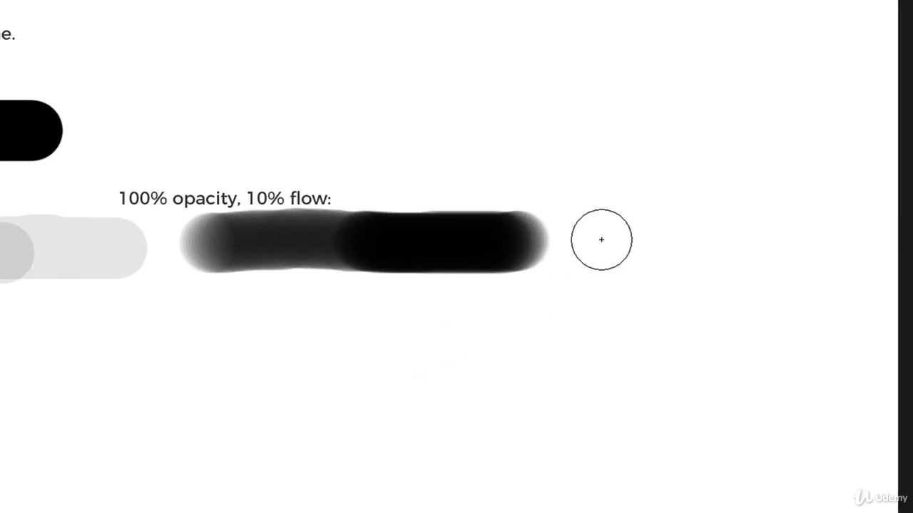
pyautogui.moveTo(595, 242)
pyautogui.mouseDown()
pyautogui.moveTo(818, 245)
pyautogui.moveTo(778, 241)
pyautogui.mouseUp()
pyautogui.moveTo(705, 236)
pyautogui.mouseDown()
pyautogui.moveTo(639, 238)
pyautogui.moveTo(701, 242)
pyautogui.mouseUp()
pyautogui.moveTo(646, 240)
pyautogui.mouseDown()
pyautogui.moveTo(587, 237)
pyautogui.moveTo(667, 240)
pyautogui.mouseUp()
pyautogui.moveTo(610, 243)
pyautogui.mouseDown()
pyautogui.moveTo(877, 235)
pyautogui.moveTo(456, 245)
pyautogui.mouseUp()
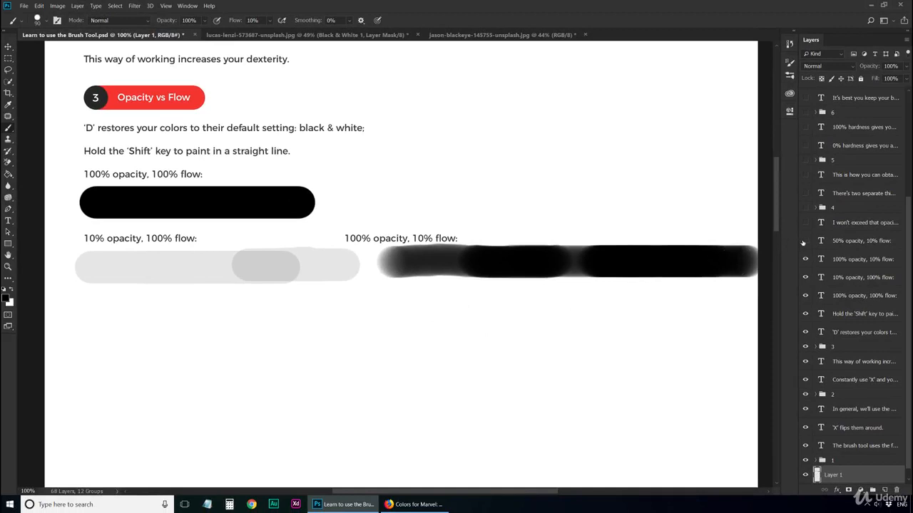
# - Show the 50% opacity, 10% flow label, set the brush opacity to 50% and paint two overlapping strokes under it
pyautogui.click(805, 241)
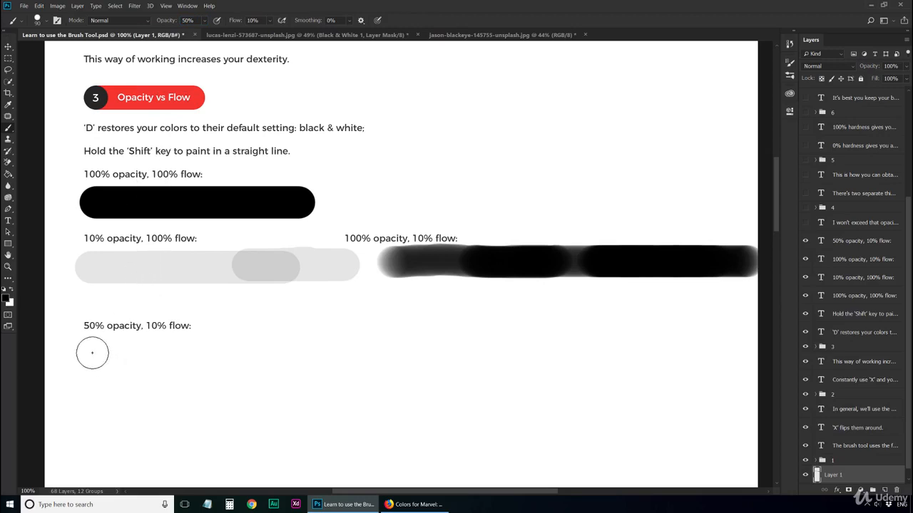
pyautogui.moveTo(92, 352); pyautogui.dragTo(102, 355)
pyautogui.moveTo(132, 356)
pyautogui.mouseDown()
pyautogui.moveTo(281, 351)
pyautogui.moveTo(206, 354)
pyautogui.moveTo(215, 357)
pyautogui.mouseUp()
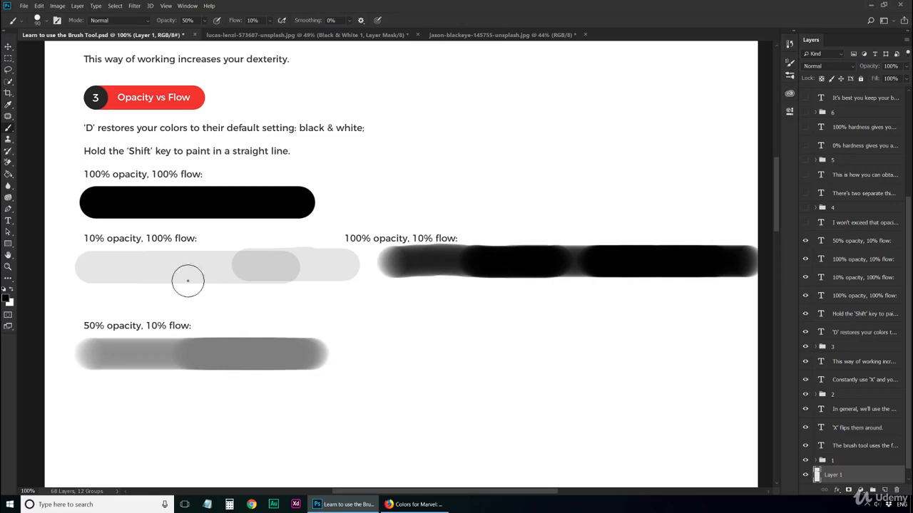
# - Try painting more over the far end of the 50% opacity stroke and undo the extra paint
pyautogui.click(261, 329)
pyautogui.moveTo(256, 368)
pyautogui.mouseDown()
pyautogui.moveTo(267, 335)
pyautogui.moveTo(282, 363)
pyautogui.moveTo(297, 335)
pyautogui.mouseUp()
pyautogui.hotkey('ctrl', 'z')
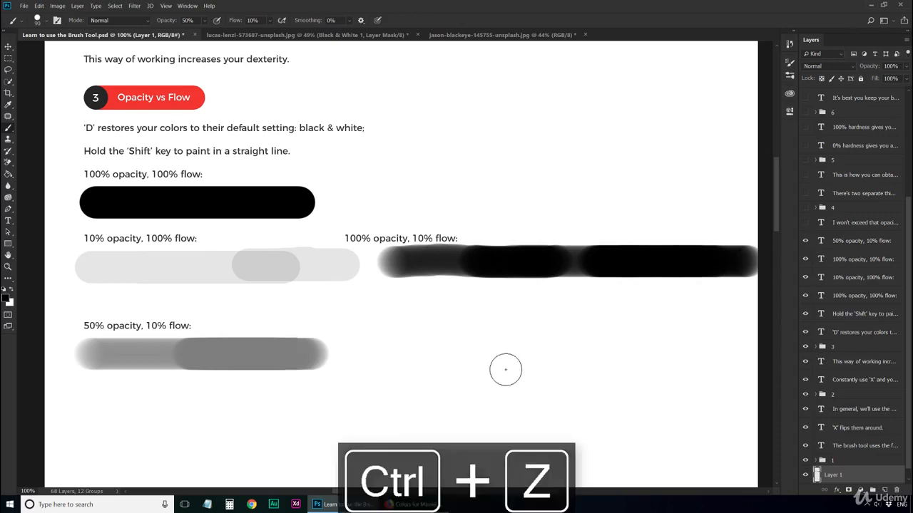
# - Show the "I won't exceed that opacity level" text, move it below the 50% opacity stroke, and reveal section 4 with its text lines
pyautogui.click(806, 222)
pyautogui.click(840, 224)
pyautogui.press('v')
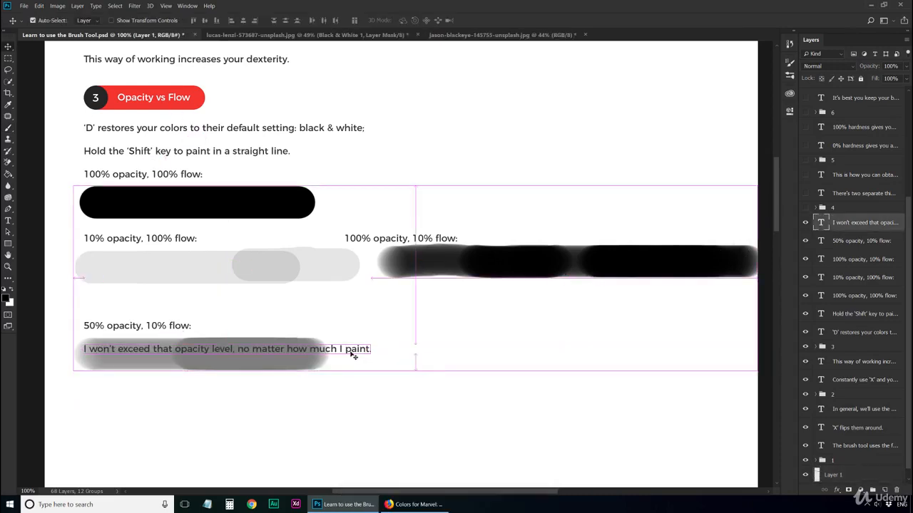
pyautogui.moveTo(407, 350); pyautogui.dragTo(407, 382)
pyautogui.click(808, 208)
pyautogui.scroll(-5, 605, 179)
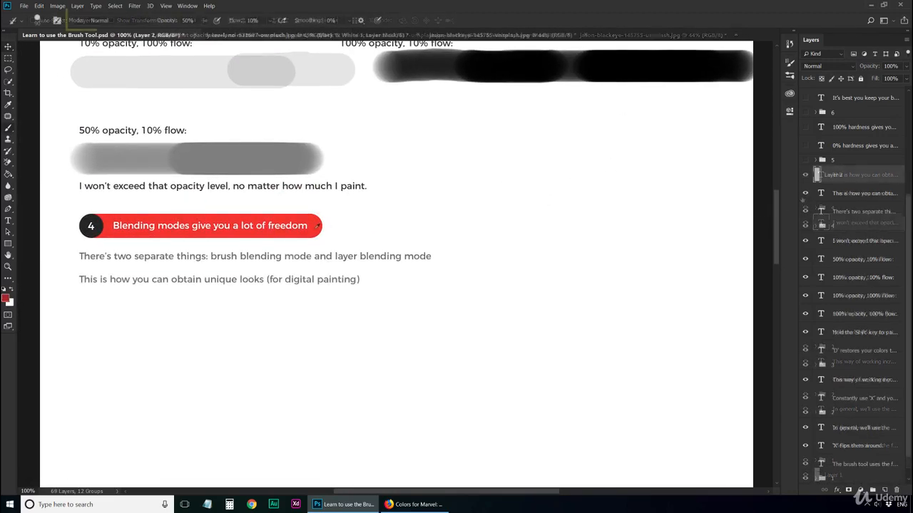
# - Set the brush blending mode to Multiply and build up an overlapping red patch on Layer 2 beside section 4
pyautogui.click(132, 21)
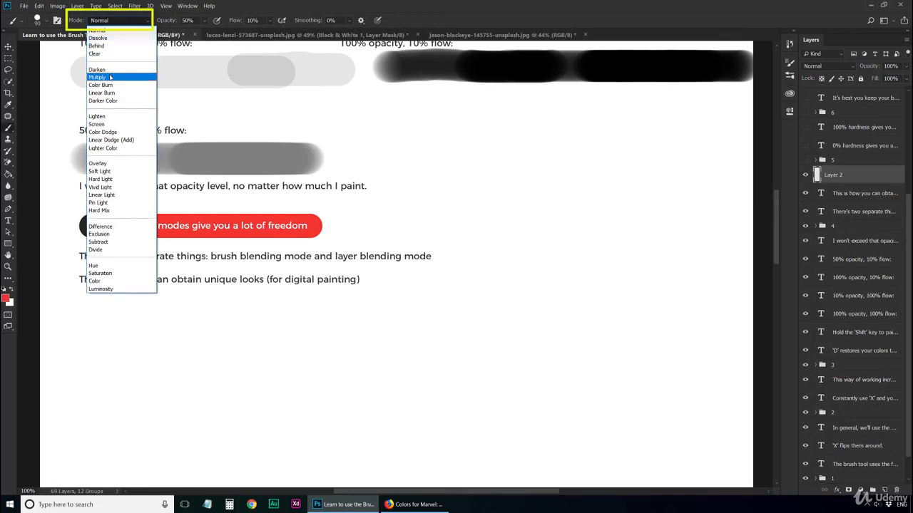
pyautogui.click(109, 76)
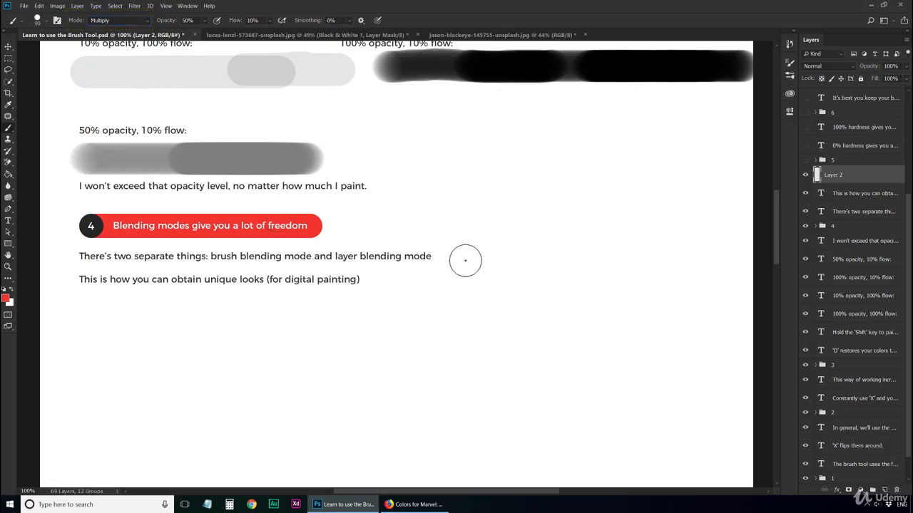
pyautogui.moveTo(489, 247)
pyautogui.mouseDown()
pyautogui.moveTo(534, 255)
pyautogui.moveTo(495, 267)
pyautogui.moveTo(526, 240)
pyautogui.moveTo(598, 256)
pyautogui.moveTo(617, 226)
pyautogui.moveTo(556, 265)
pyautogui.moveTo(554, 235)
pyautogui.moveTo(622, 244)
pyautogui.moveTo(551, 268)
pyautogui.moveTo(484, 263)
pyautogui.moveTo(521, 268)
pyautogui.moveTo(543, 242)
pyautogui.moveTo(522, 276)
pyautogui.moveTo(529, 245)
pyautogui.moveTo(598, 249)
pyautogui.moveTo(668, 211)
pyautogui.moveTo(659, 232)
pyautogui.moveTo(602, 269)
pyautogui.moveTo(651, 253)
pyautogui.moveTo(661, 239)
pyautogui.moveTo(677, 243)
pyautogui.moveTo(635, 281)
pyautogui.moveTo(680, 246)
pyautogui.moveTo(646, 230)
pyautogui.moveTo(650, 265)
pyautogui.moveTo(638, 231)
pyautogui.moveTo(655, 259)
pyautogui.moveTo(625, 253)
pyautogui.moveTo(647, 265)
pyautogui.moveTo(680, 228)
pyautogui.moveTo(598, 207)
pyautogui.moveTo(631, 234)
pyautogui.moveTo(625, 245)
pyautogui.moveTo(642, 222)
pyautogui.moveTo(676, 251)
pyautogui.moveTo(718, 228)
pyautogui.moveTo(635, 273)
pyautogui.moveTo(606, 249)
pyautogui.moveTo(614, 252)
pyautogui.moveTo(478, 253)
pyautogui.moveTo(470, 223)
pyautogui.moveTo(539, 274)
pyautogui.mouseUp()
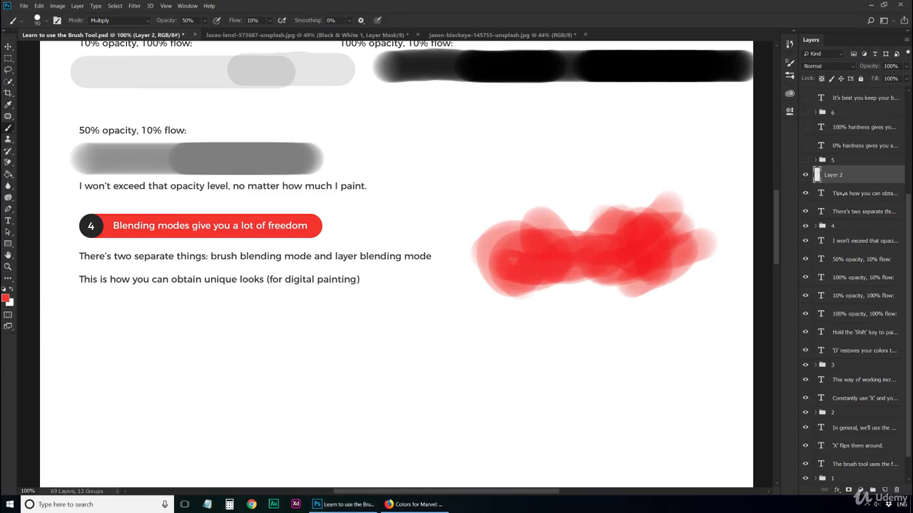
# - Open the Brush Settings, look over the Brushes presets, and choose the soft round 30 px tip under Brush Tip Shape
pyautogui.scroll(2, 842, 193)
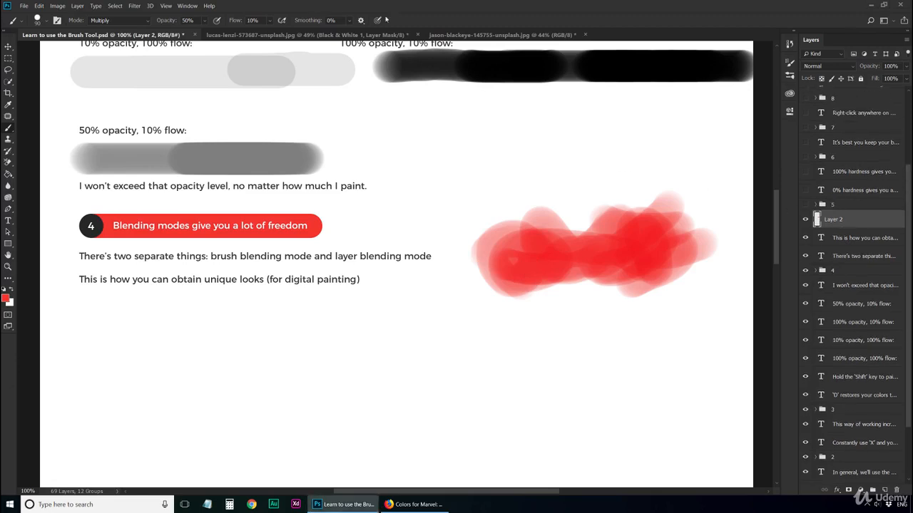
pyautogui.click(187, 5)
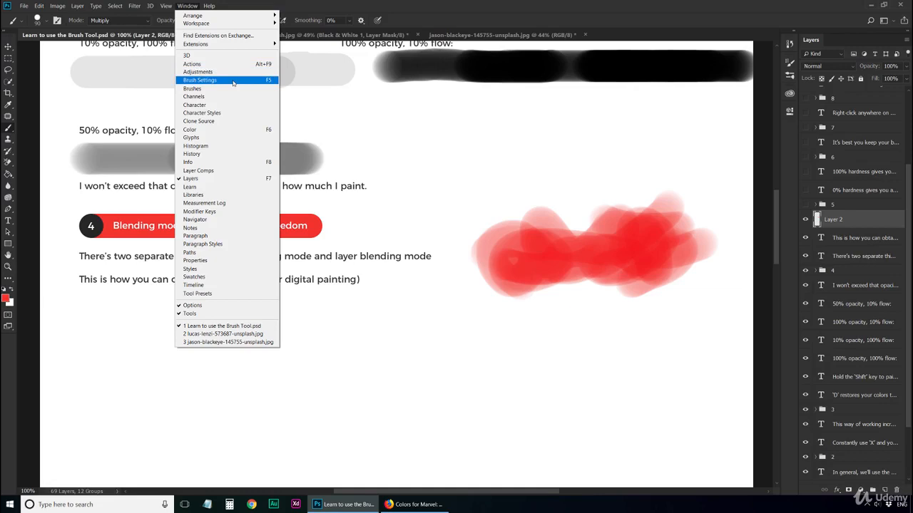
pyautogui.click(232, 80)
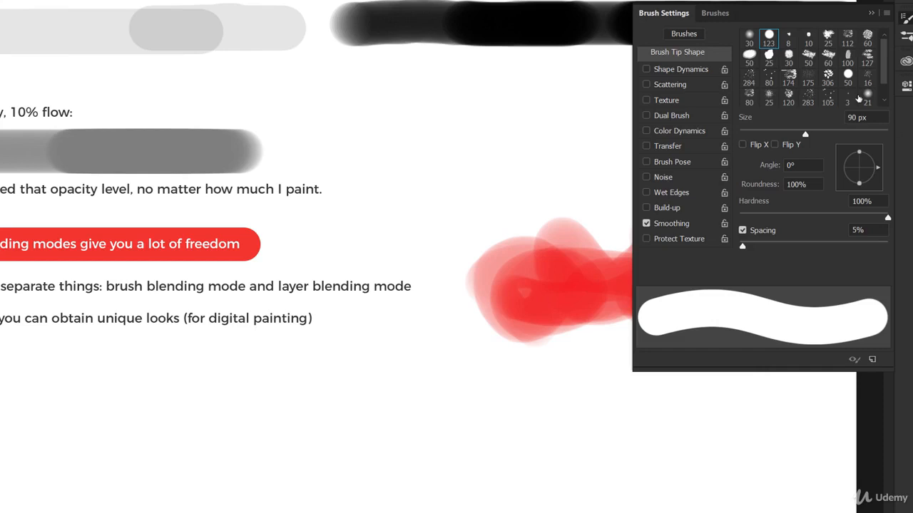
pyautogui.click(706, 12)
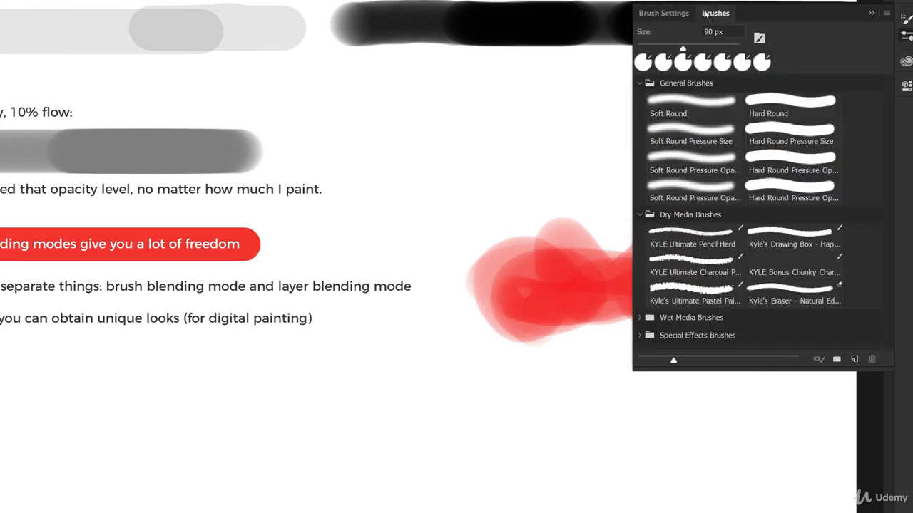
pyautogui.click(681, 15)
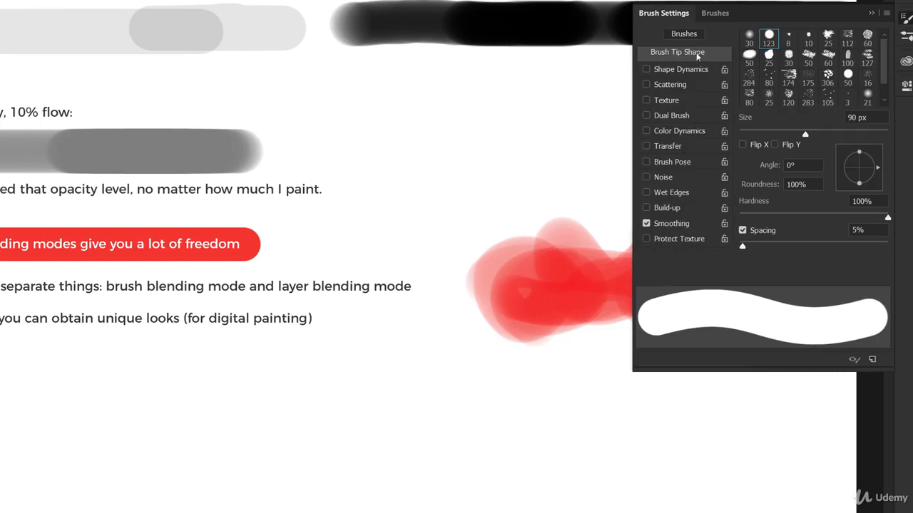
pyautogui.click(751, 43)
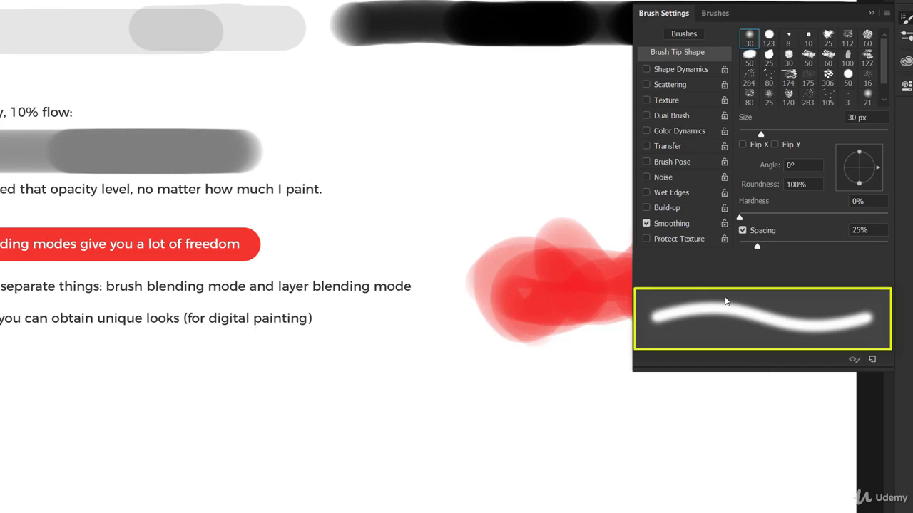
# - Enable Shape Dynamics, Scattering, Texture, Dual Brush, Transfer and Color Dynamics for the brush tip
pyautogui.click(687, 69)
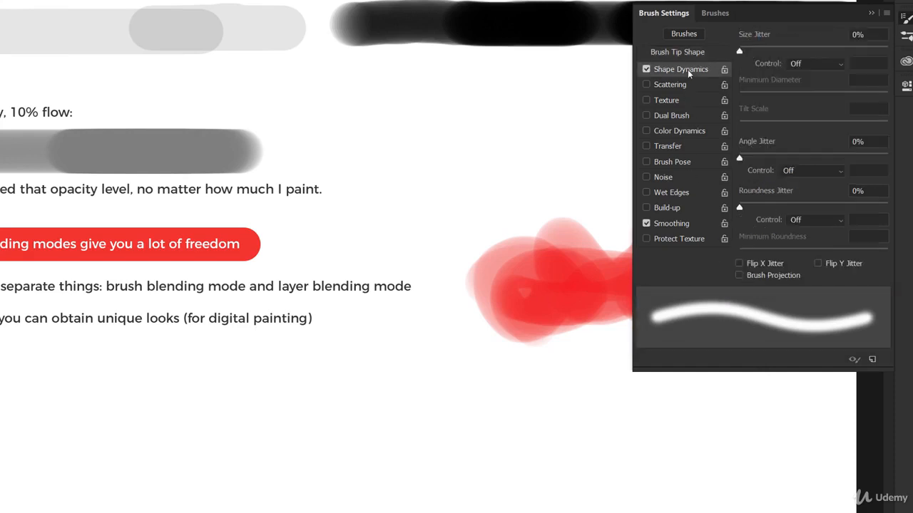
pyautogui.click(681, 88)
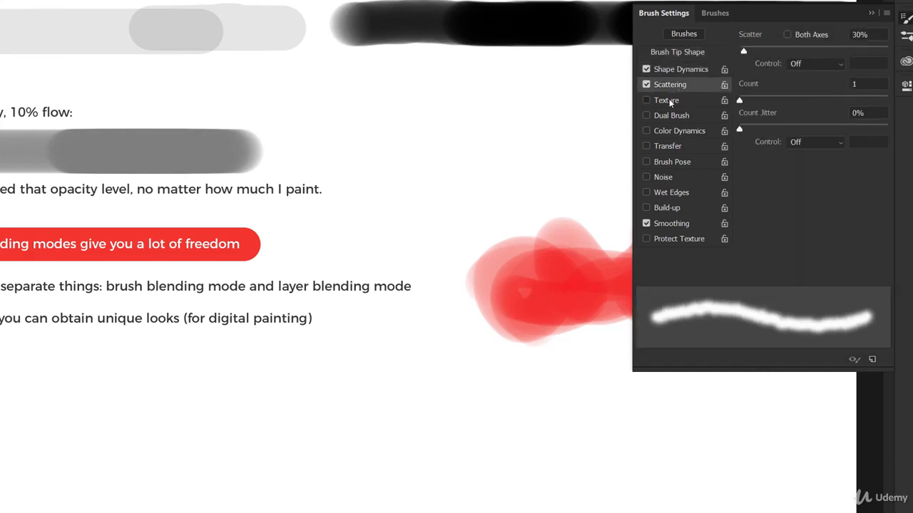
pyautogui.click(670, 100)
pyautogui.click(664, 116)
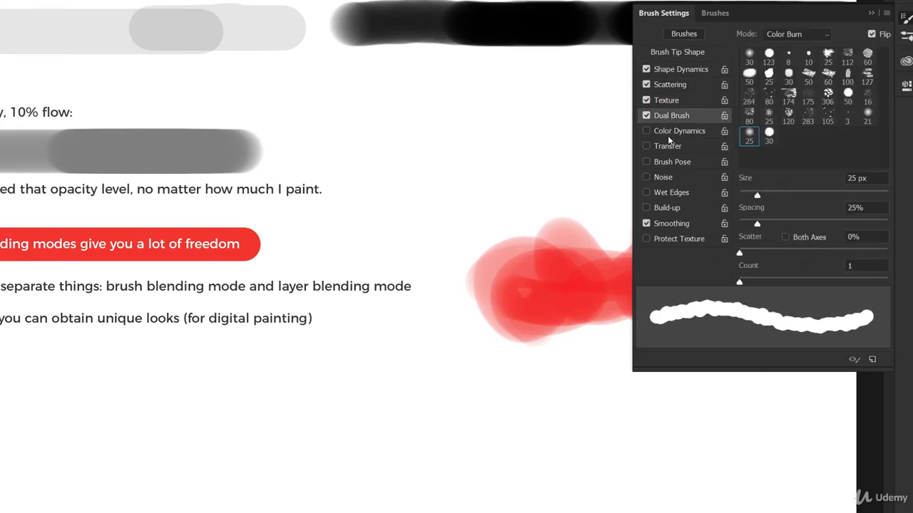
pyautogui.click(668, 142)
pyautogui.click(673, 131)
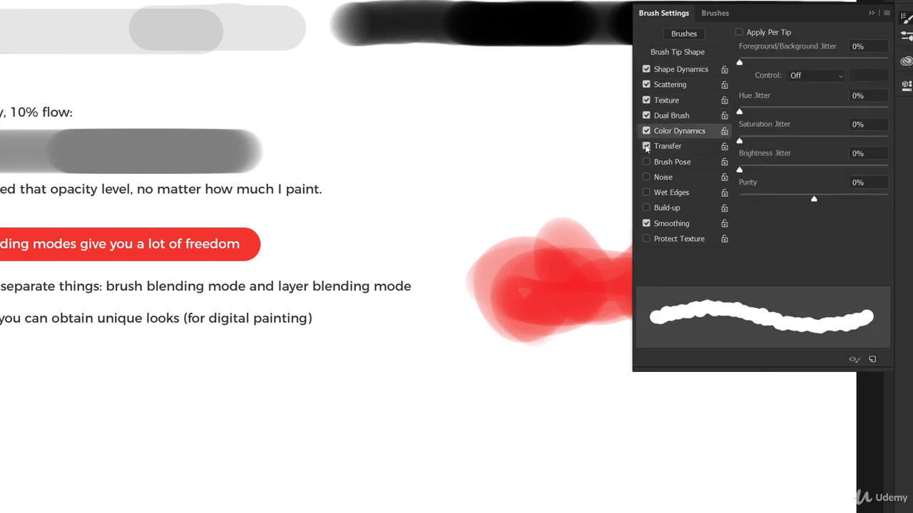
# - Disable Transfer, Color Dynamics, Dual Brush, Texture, Scattering and Shape Dynamics, and return to the Brush Tip Shape options
pyautogui.click(646, 146)
pyautogui.click(646, 130)
pyautogui.click(646, 115)
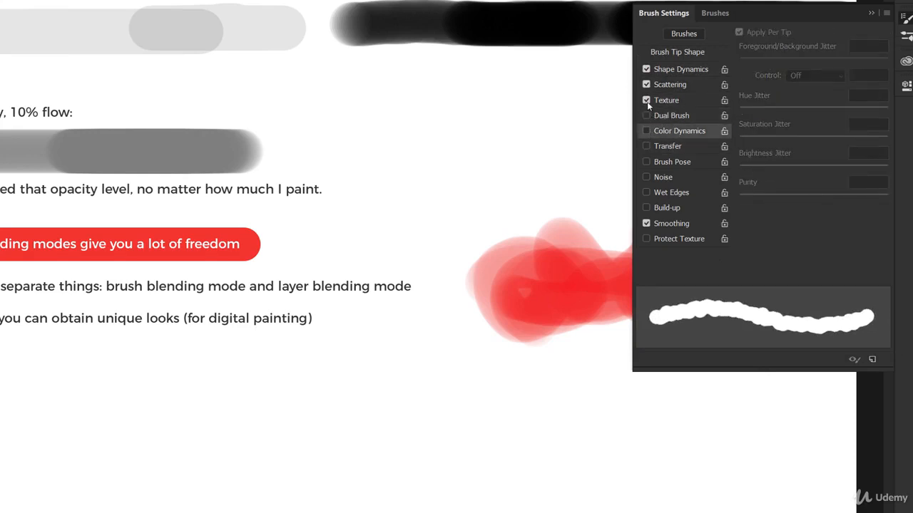
pyautogui.click(646, 100)
pyautogui.click(646, 85)
pyautogui.click(646, 69)
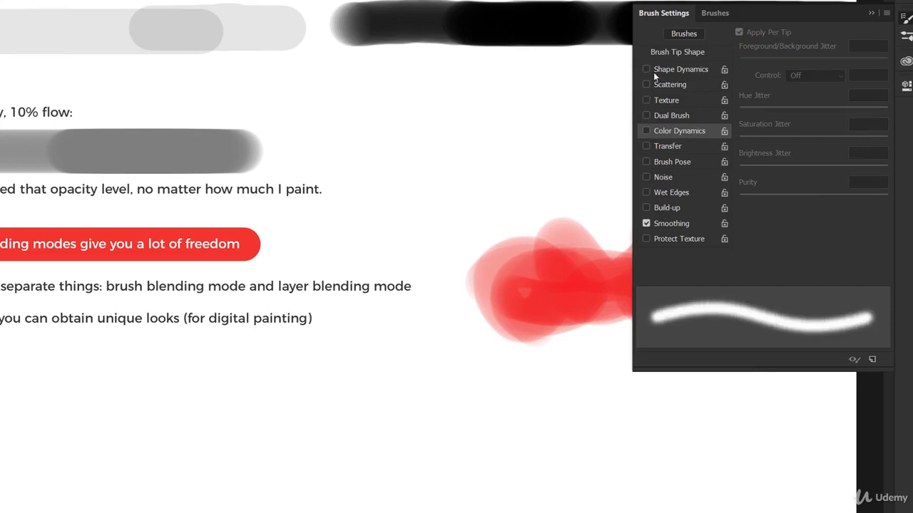
pyautogui.click(687, 54)
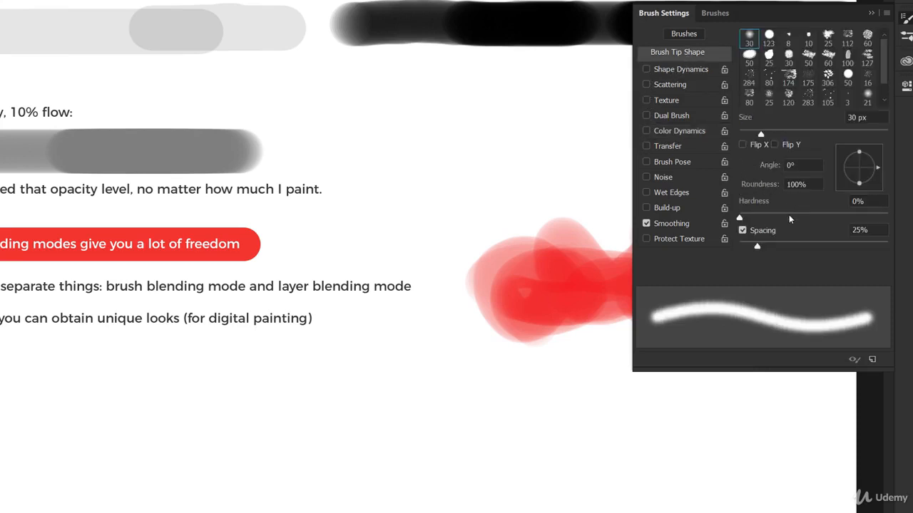
# - Show the section 5 heading and 0% hardness caption, and paint a soft red stroke beneath at 100% opacity, 100% flow and 0% hardness
pyautogui.moveTo(789, 215)
pyautogui.mouseDown()
pyautogui.moveTo(859, 216)
pyautogui.moveTo(705, 219)
pyautogui.mouseUp()
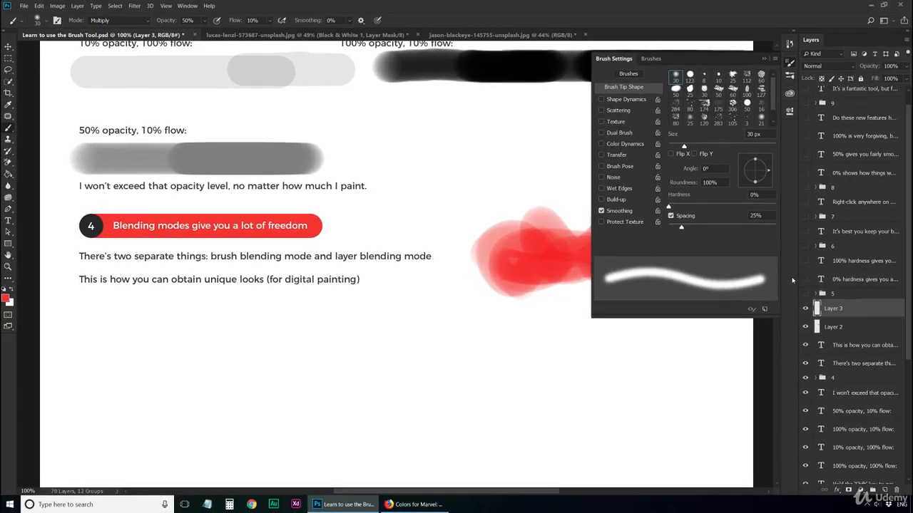
pyautogui.click(806, 294)
pyautogui.click(805, 279)
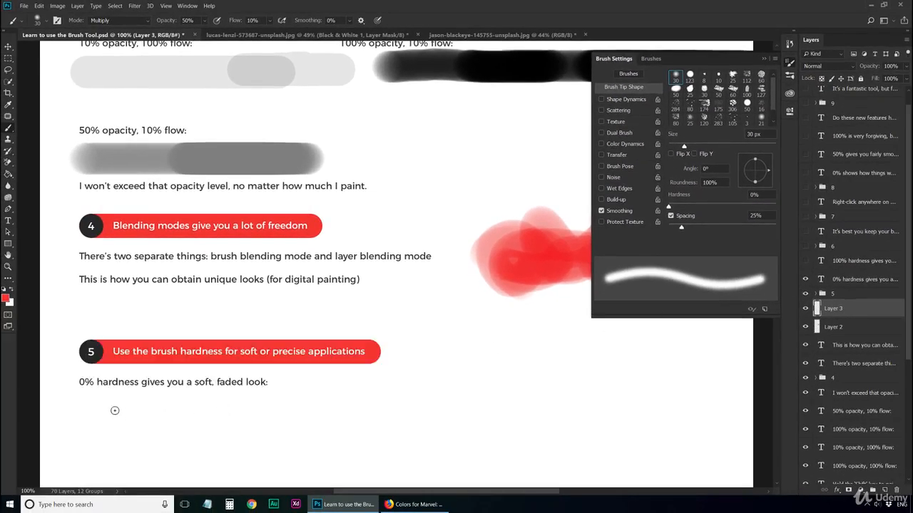
pyautogui.press('0')
pyautogui.hotkey('shift', '0')
pyautogui.moveTo(107, 401); pyautogui.dragTo(285, 399)
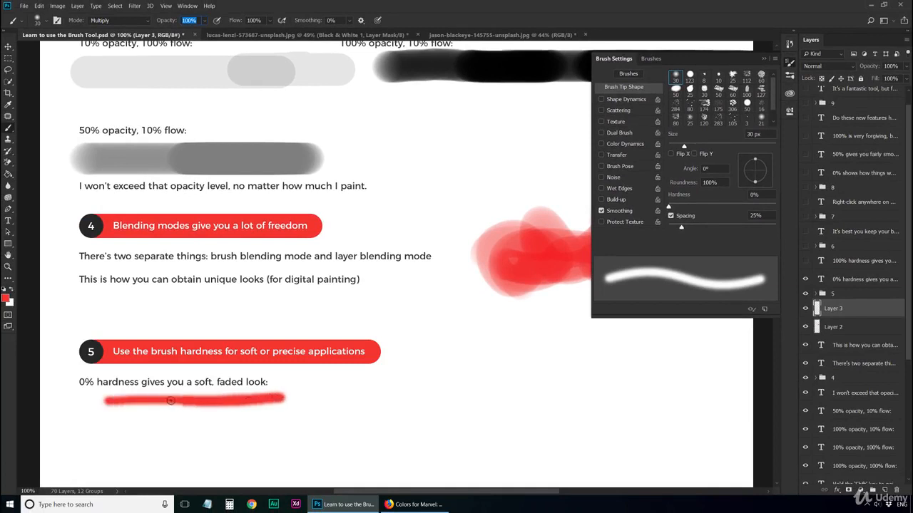
pyautogui.moveTo(121, 402); pyautogui.dragTo(302, 396)
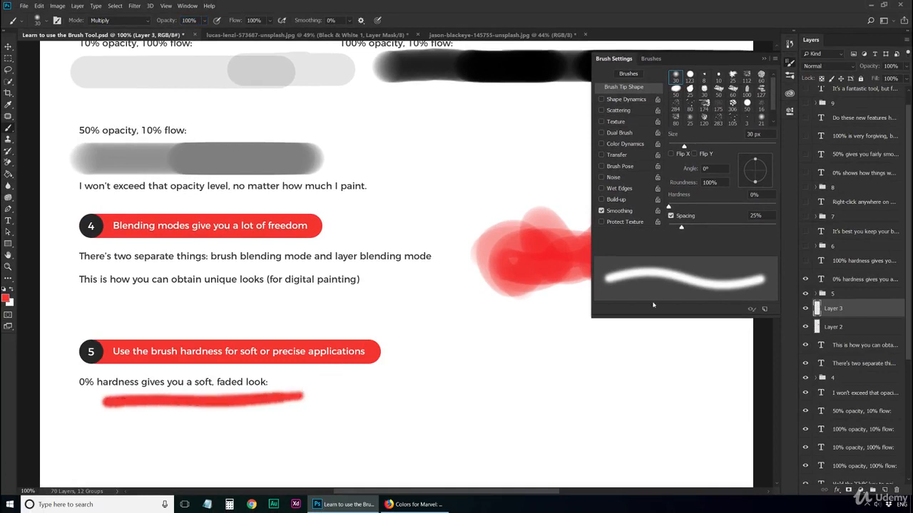
# - Show the 100% hardness caption, raise the brush hardness to 100%, and paint a straight hard-edged red line beneath it
pyautogui.click(806, 261)
pyautogui.hotkey('shift', ']')
pyautogui.hotkey('shift', ']')
pyautogui.hotkey('shift', ']')
pyautogui.hotkey('shift', ']')
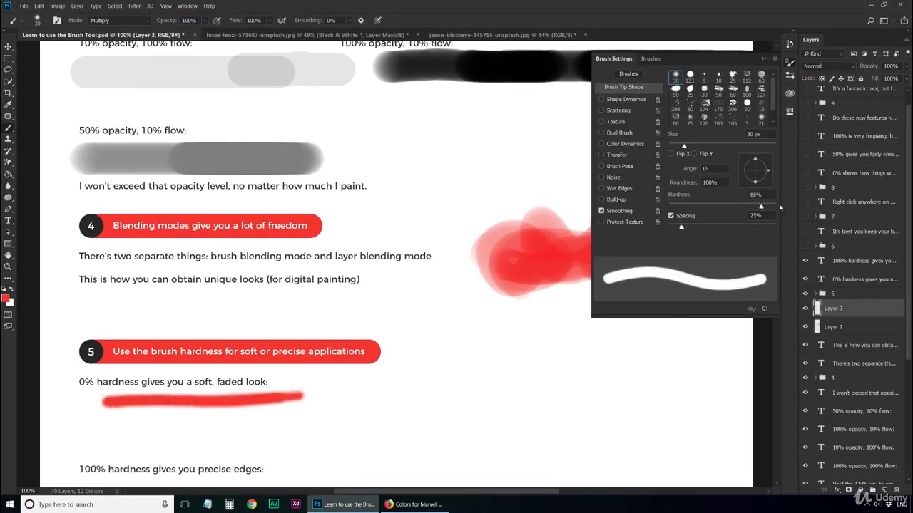
pyautogui.scroll(-2, 332, 395)
pyautogui.scroll(-1, 325, 395)
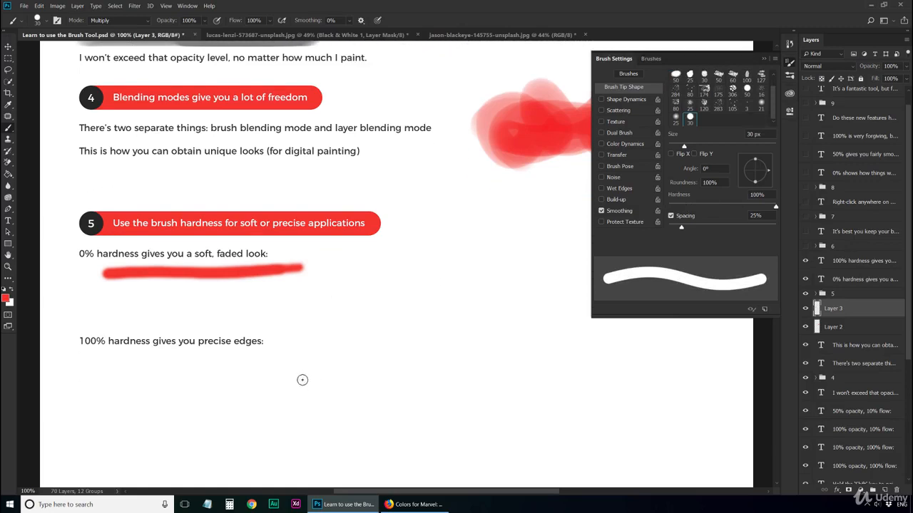
pyautogui.moveTo(83, 360); pyautogui.dragTo(283, 360)
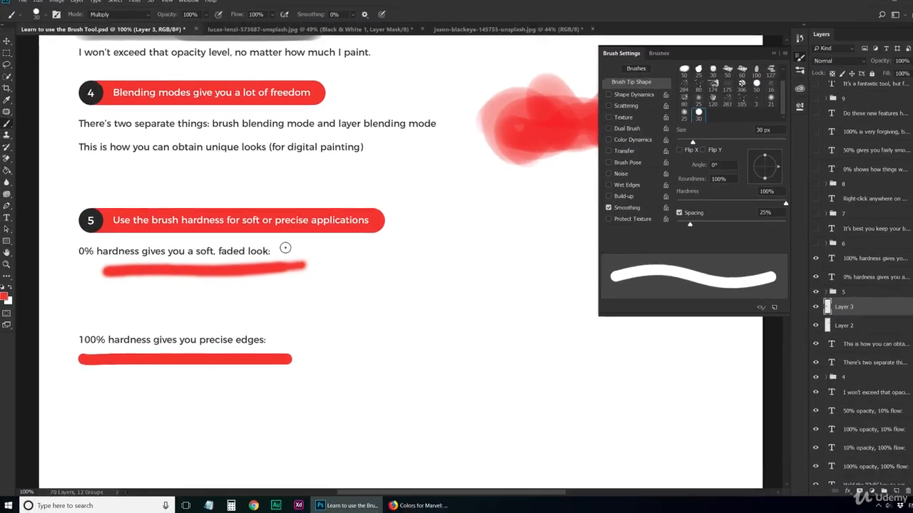
# - Drop the brush hardness to 0% and bring it back to 100% using the on-canvas brush picker
pyautogui.rightClick(412, 129)
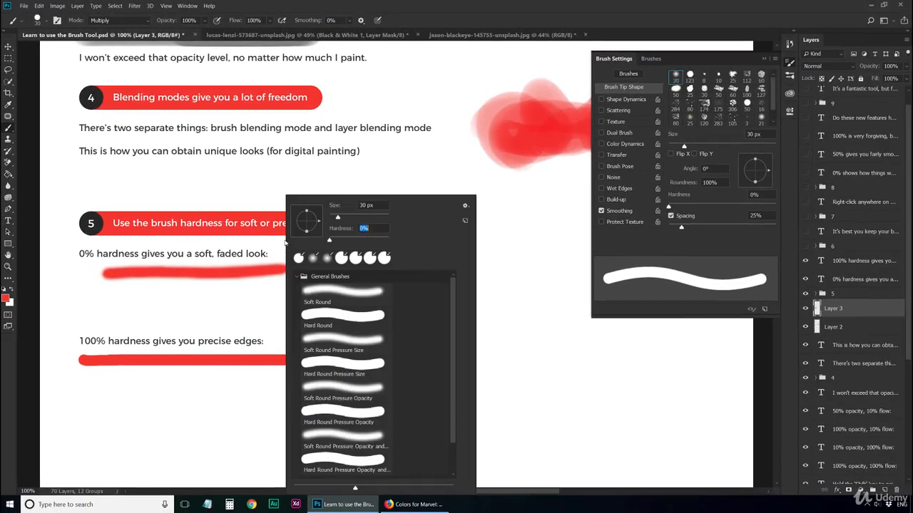
pyautogui.click(388, 240)
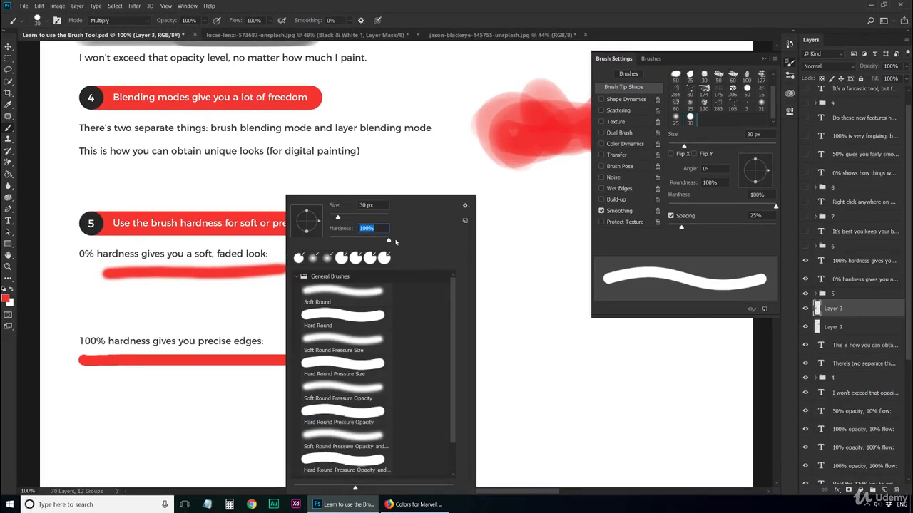
pyautogui.press('Return')
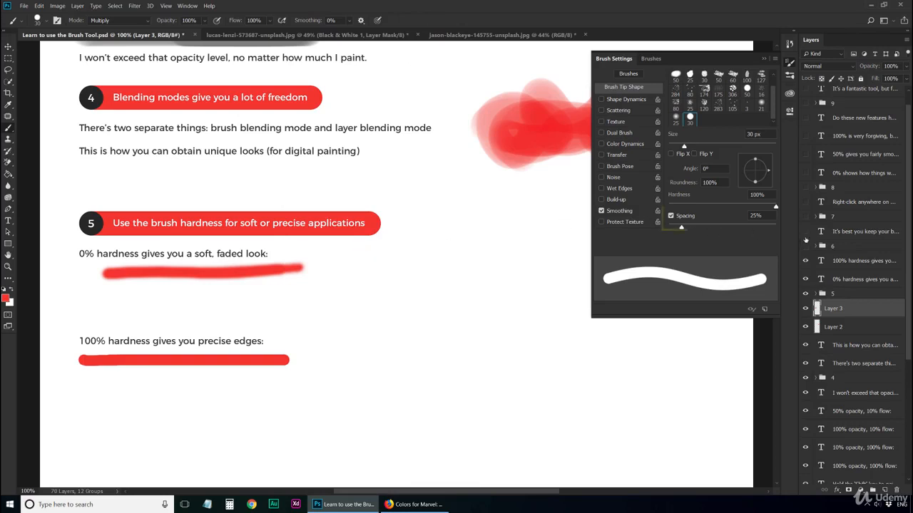
# - Increase the brush spacing to 327% and paint a straight dotted red line under the section 6 text
pyautogui.moveTo(694, 230); pyautogui.dragTo(756, 226)
pyautogui.scroll(-2, 397, 405)
pyautogui.scroll(-3, 396, 405)
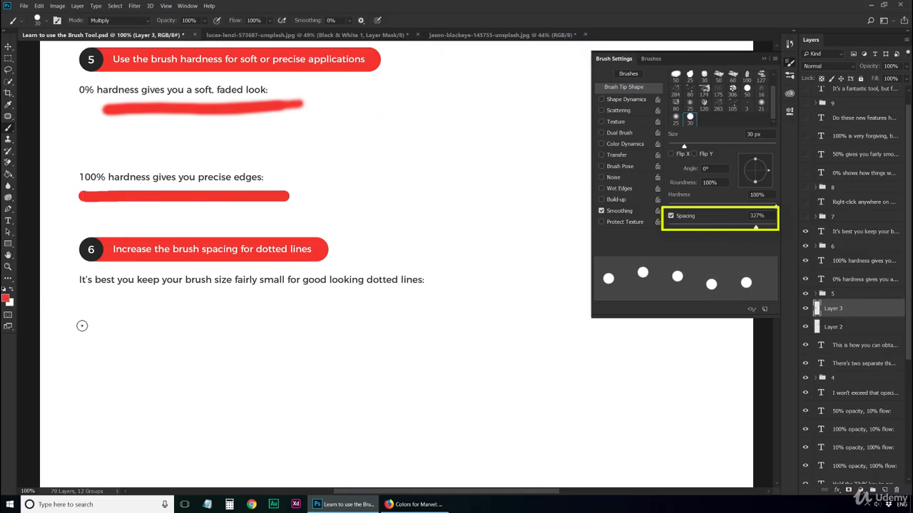
pyautogui.moveTo(82, 326)
pyautogui.mouseDown()
pyautogui.moveTo(287, 334)
pyautogui.moveTo(492, 326)
pyautogui.mouseUp()
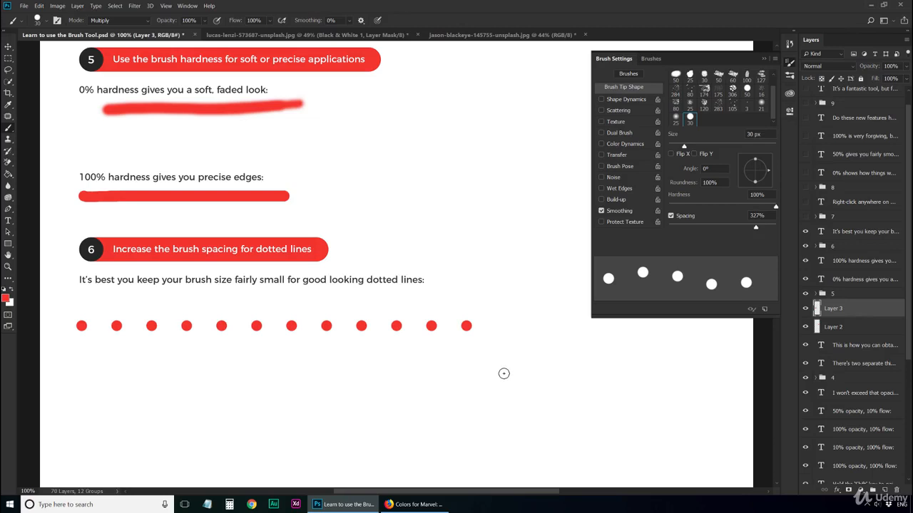
# - Make the section 7 heading and its text layer listing the ways to adjust settings visible, and collapse the Brush Settings
pyautogui.scroll(1, 845, 280)
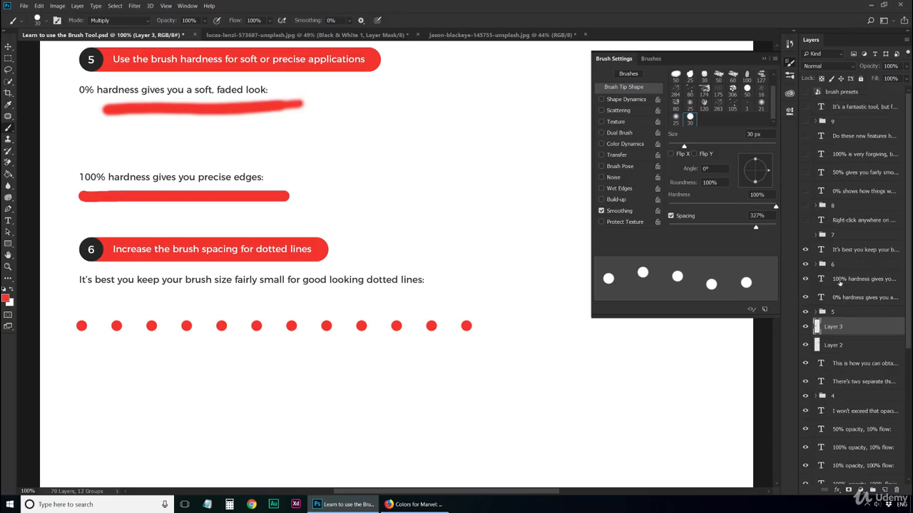
pyautogui.click(805, 235)
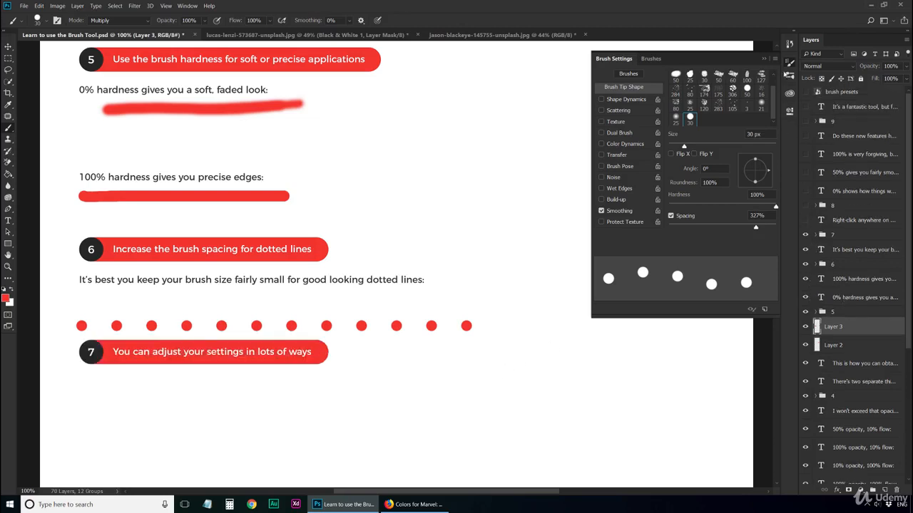
pyautogui.click(789, 61)
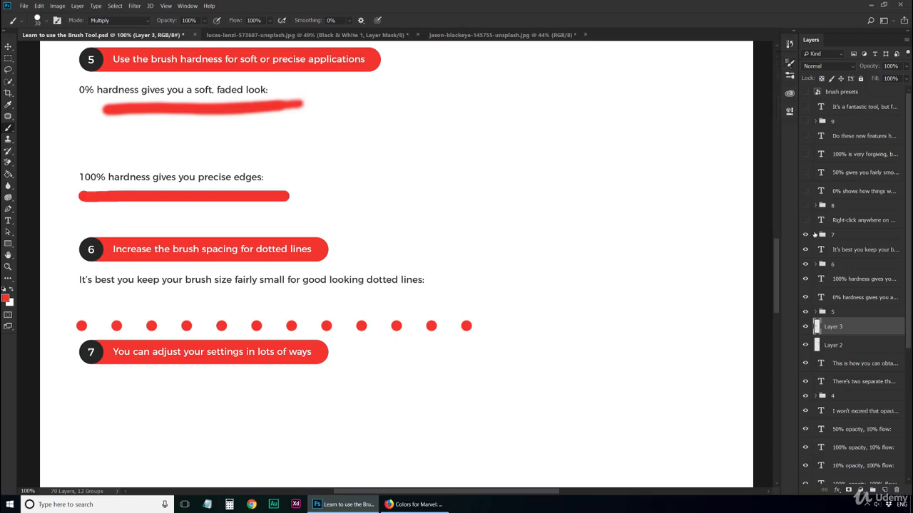
pyautogui.click(805, 219)
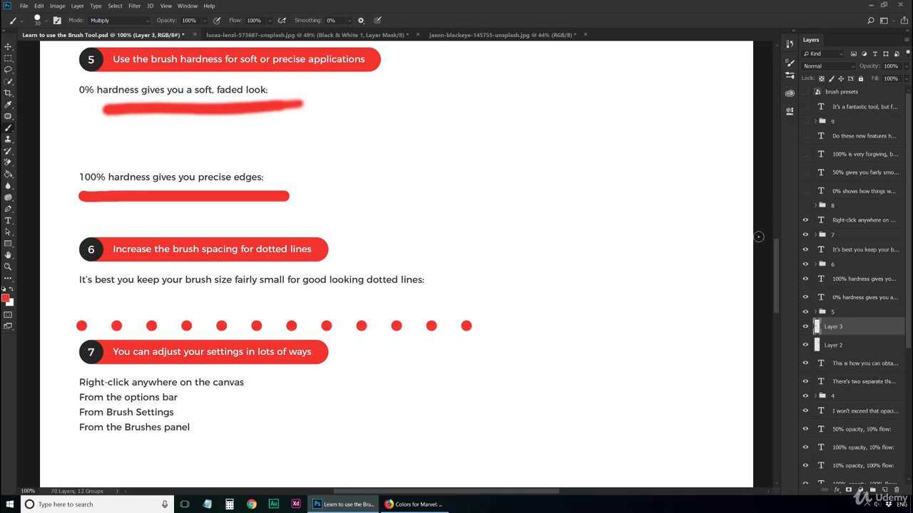
# - Look over where brush settings can be adjusted: the on-canvas picker, the options bar picker, Brush Settings and Brushes
pyautogui.rightClick(385, 369)
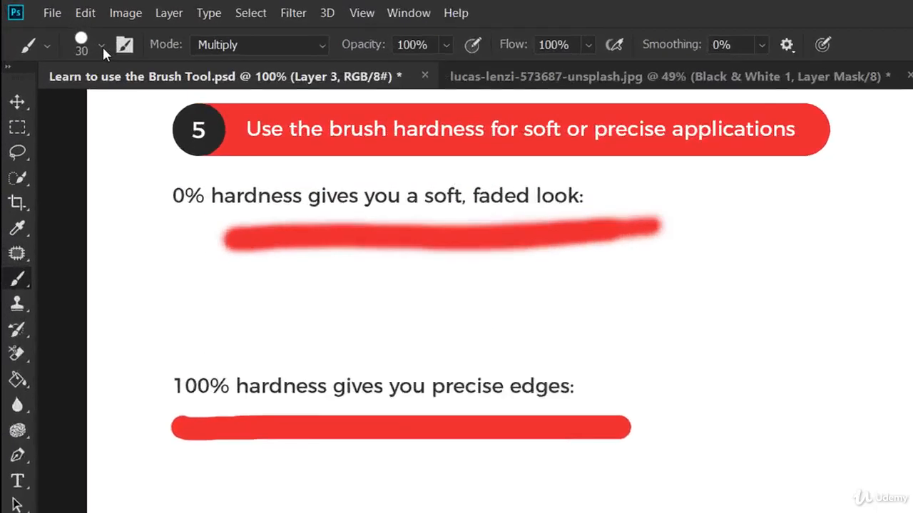
pyautogui.click(102, 45)
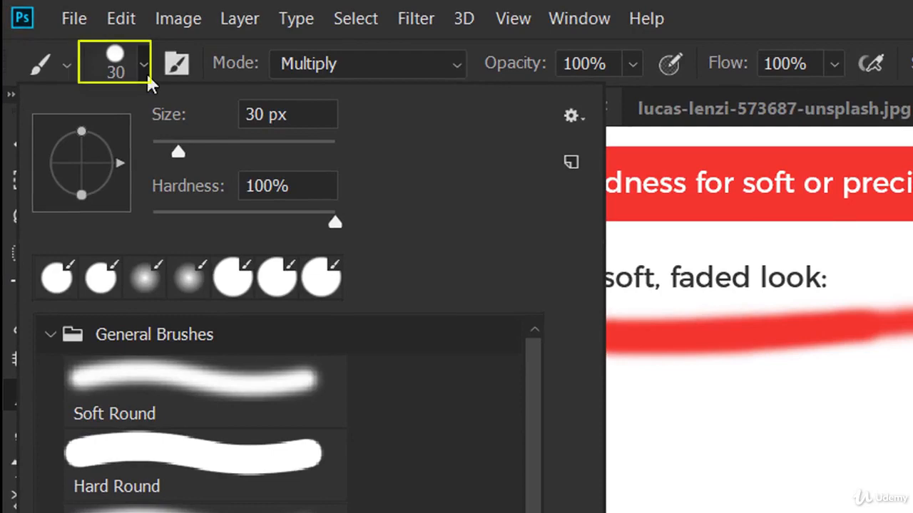
pyautogui.click(566, 19)
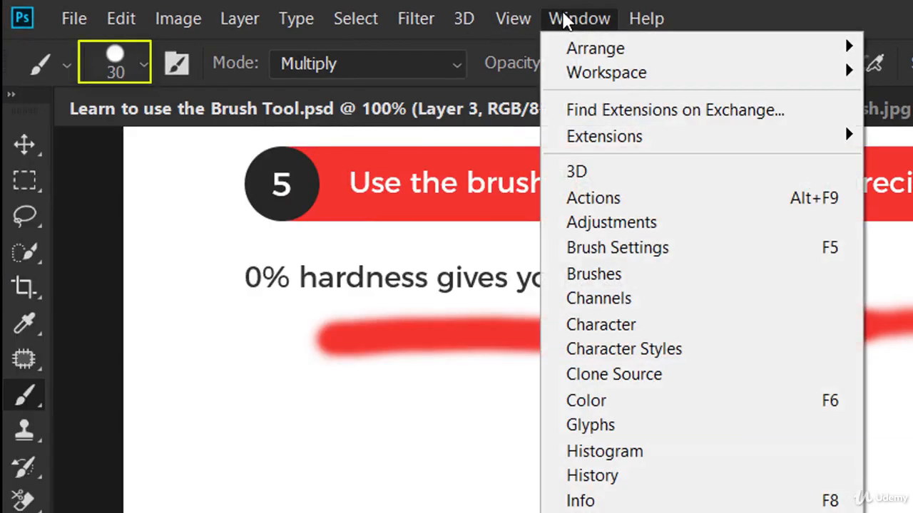
pyautogui.click(699, 251)
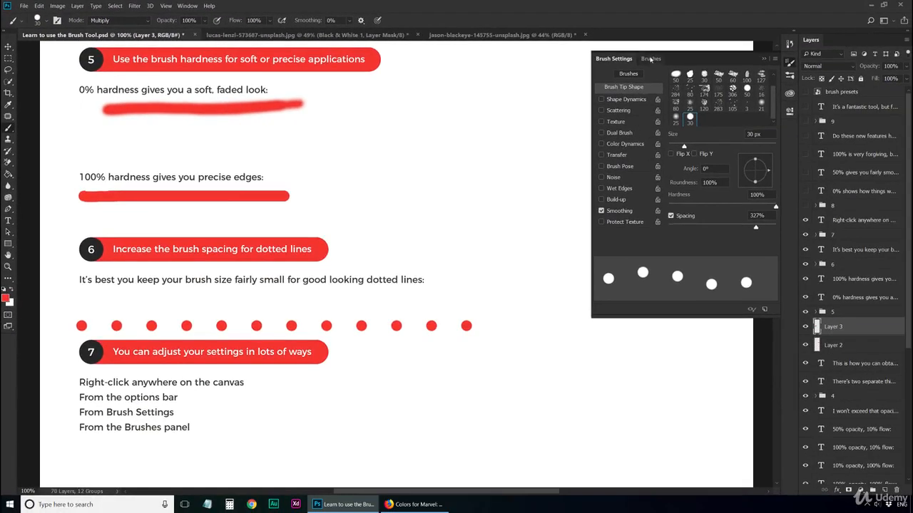
pyautogui.click(650, 59)
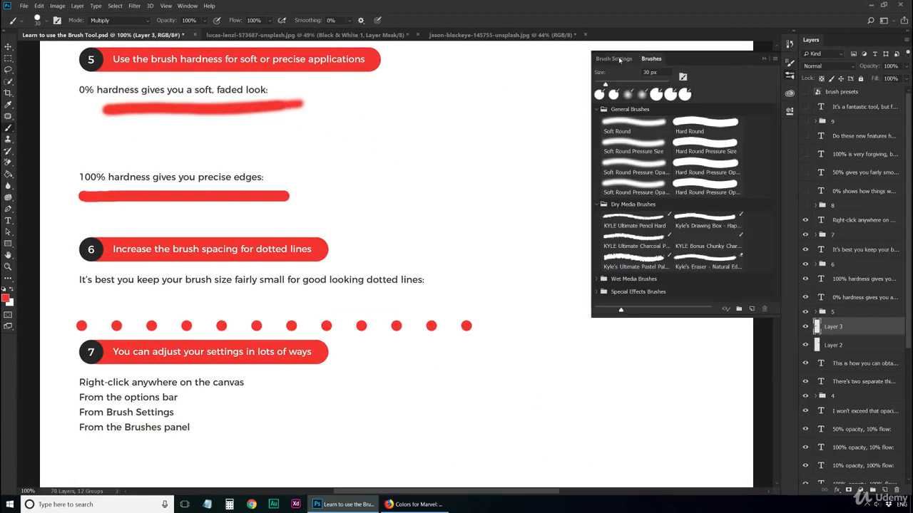
pyautogui.click(615, 59)
pyautogui.rightClick(465, 119)
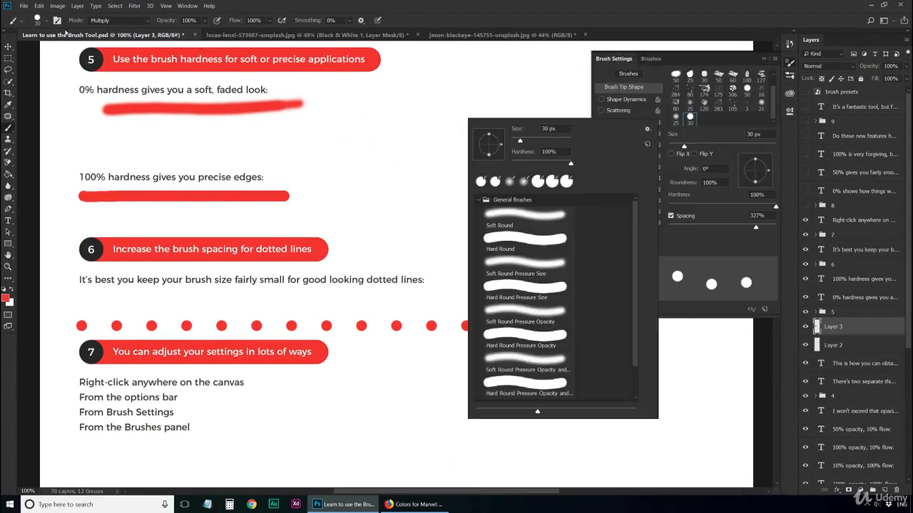
pyautogui.click(48, 22)
pyautogui.click(49, 22)
pyautogui.click(47, 22)
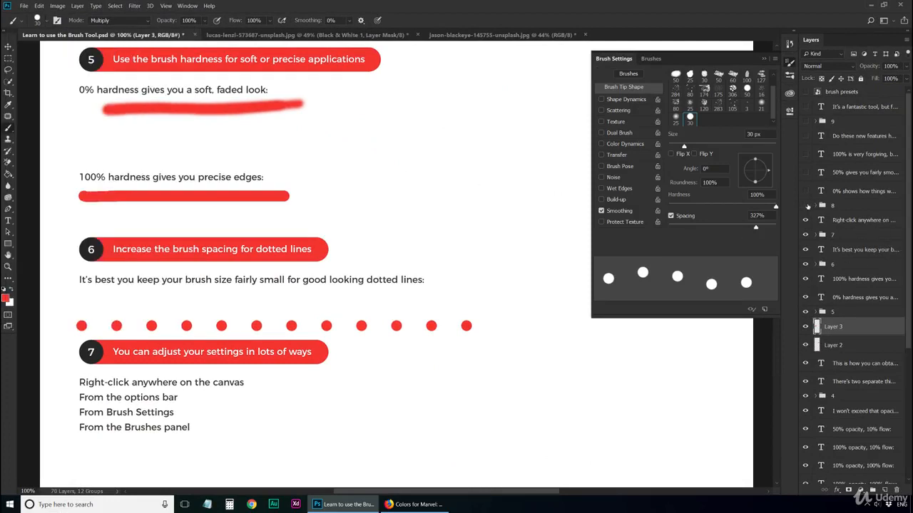
pyautogui.click(790, 66)
# - Create a new layer and paint a red smiley face at 0% smoothing under the section 8 caption for 0%
pyautogui.moveTo(390, 367); pyautogui.dragTo(397, 84)
pyautogui.moveTo(355, 212); pyautogui.dragTo(336, 188)
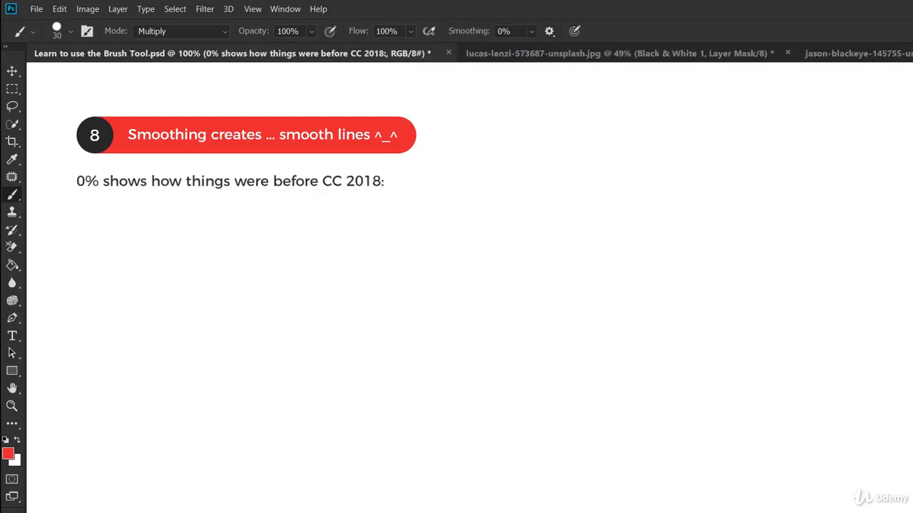
pyautogui.hotkey('ctrl', 'shift', 'alt', 'n')
pyautogui.click(210, 231)
pyautogui.click(263, 230)
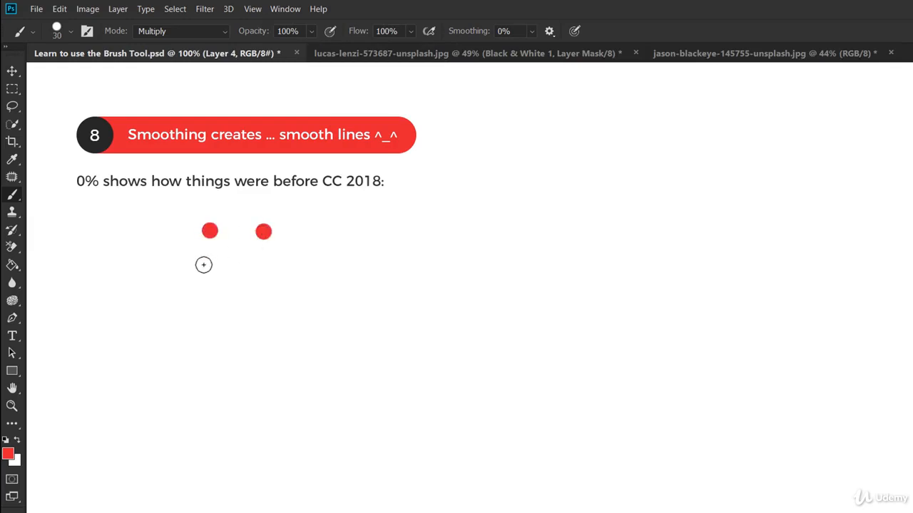
pyautogui.moveTo(202, 264)
pyautogui.mouseDown()
pyautogui.moveTo(254, 296)
pyautogui.moveTo(283, 268)
pyautogui.mouseUp()
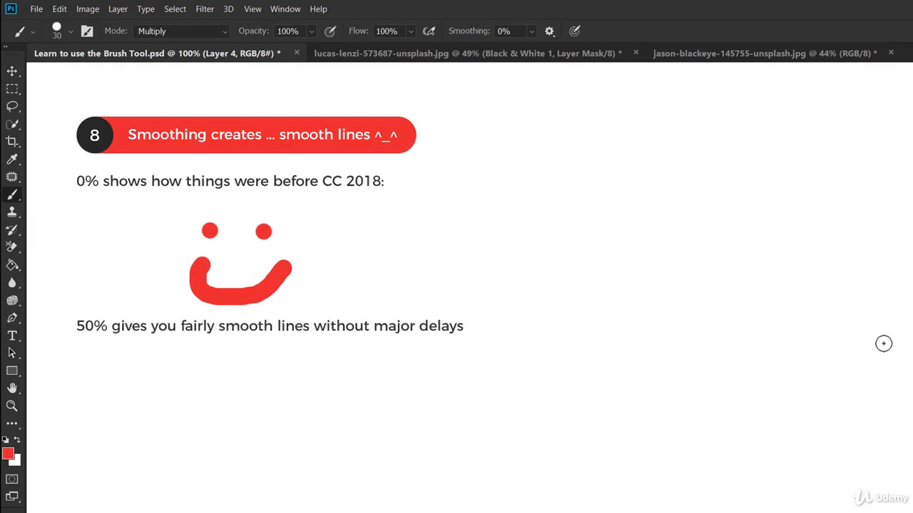
# - Set the brush smoothing to 50% and paint a second smiley face under the 50% caption
pyautogui.write('5')
pyautogui.click(216, 361)
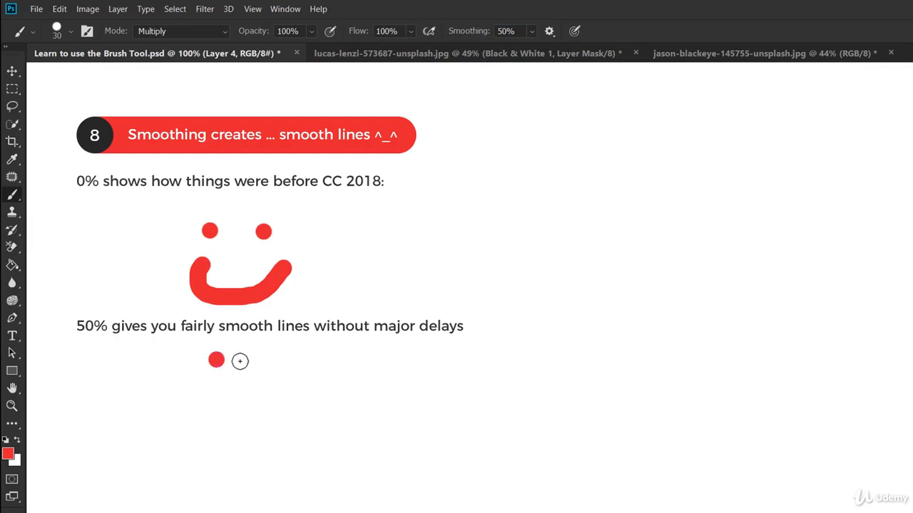
pyautogui.click(252, 363)
pyautogui.moveTo(193, 385)
pyautogui.mouseDown()
pyautogui.moveTo(258, 420)
pyautogui.moveTo(314, 377)
pyautogui.mouseUp()
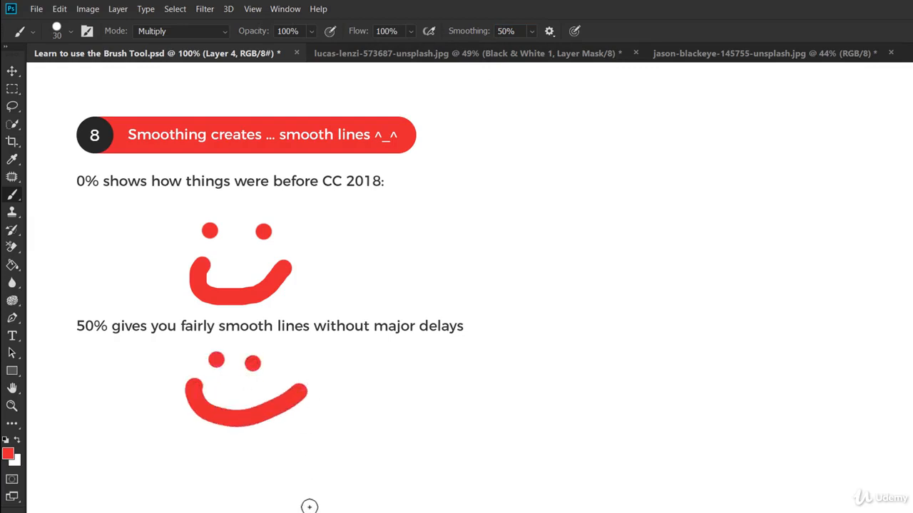
# - Try a star shape beside the 50% smiley, undo it, and compare the two smileys up close before returning to 100% zoom
pyautogui.moveTo(389, 410)
pyautogui.mouseDown()
pyautogui.moveTo(421, 393)
pyautogui.moveTo(370, 381)
pyautogui.moveTo(417, 362)
pyautogui.moveTo(403, 418)
pyautogui.mouseUp()
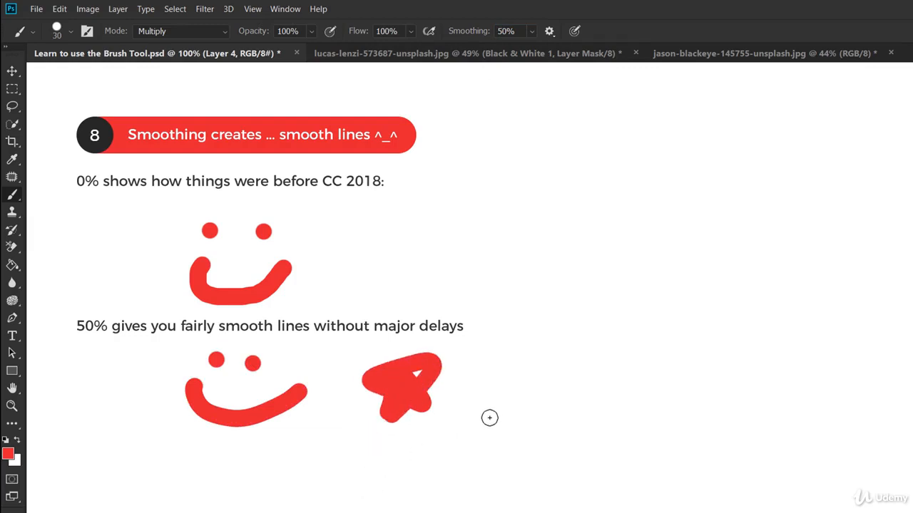
pyautogui.hotkey('ctrl', 'z')
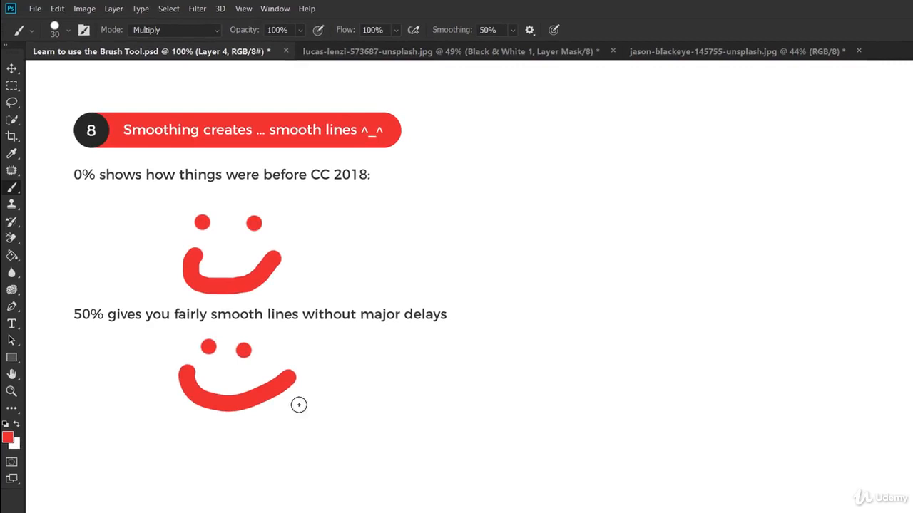
pyautogui.moveTo(209, 323); pyautogui.dragTo(389, 382)
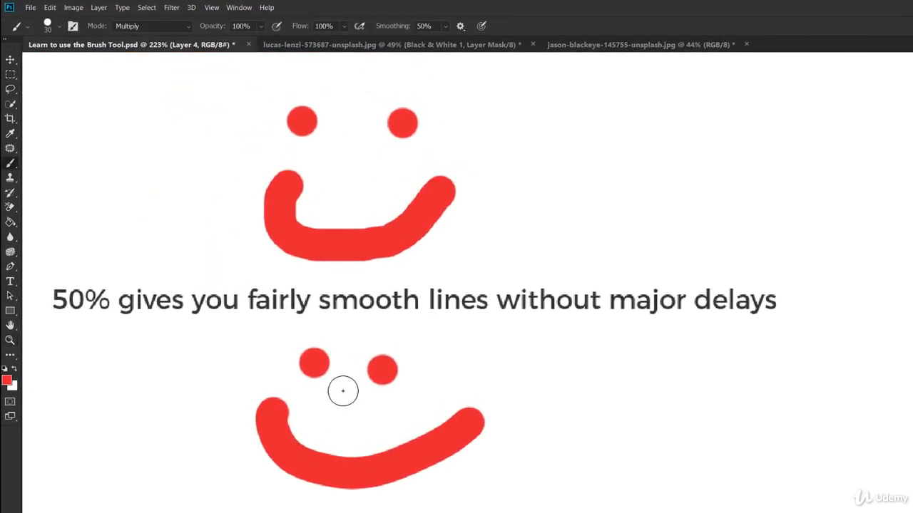
pyautogui.hotkey('ctrl', '1')
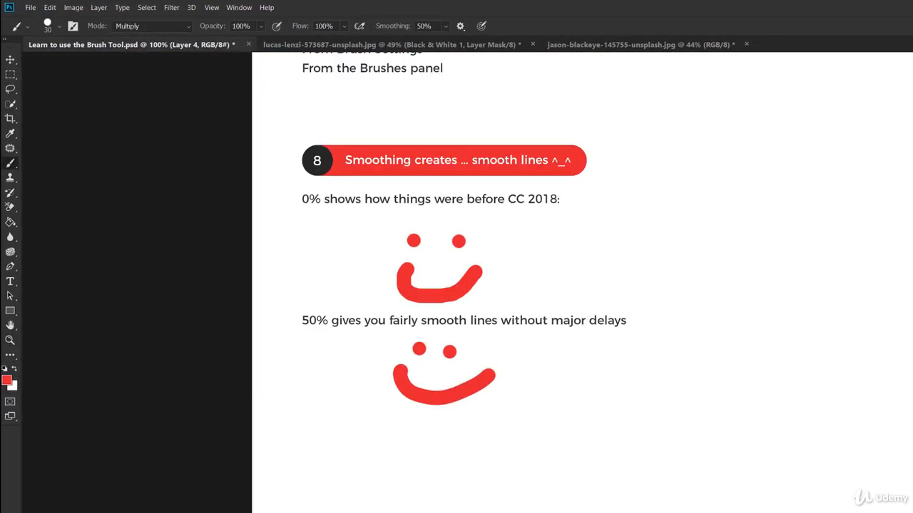
# - Show the 100% smoothing caption, set the smoothing to 100%, and paint a third smiley face beneath it
pyautogui.click(912, 206)
pyautogui.moveTo(383, 29); pyautogui.dragTo(640, 55)
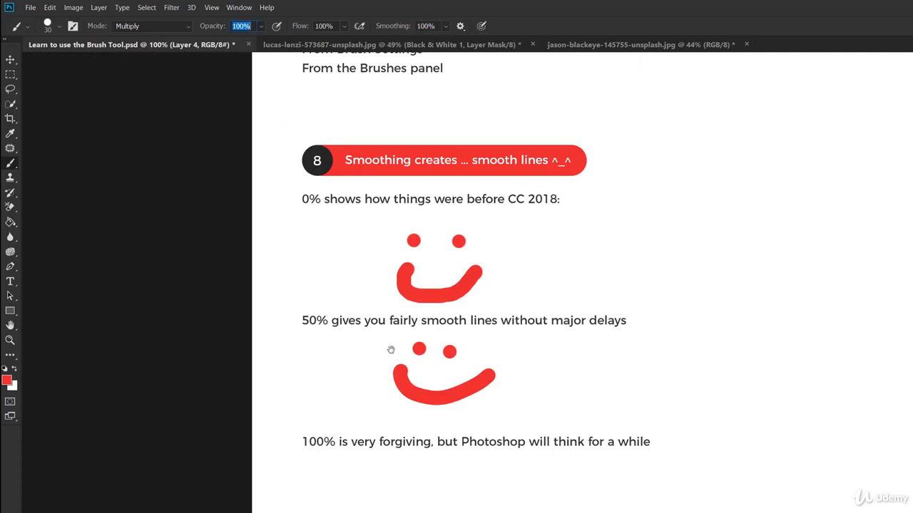
pyautogui.moveTo(390, 350); pyautogui.dragTo(253, 222)
pyautogui.click(261, 344)
pyautogui.click(307, 343)
pyautogui.moveTo(233, 373)
pyautogui.mouseDown()
pyautogui.moveTo(306, 396)
pyautogui.moveTo(356, 354)
pyautogui.mouseUp()
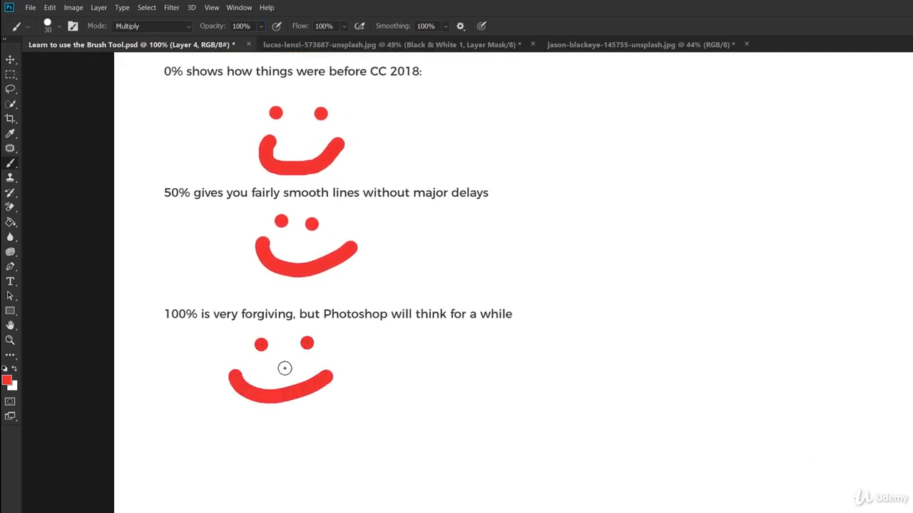
# - Review the brush smoothing options and bring up the Brushes panel
pyautogui.click(460, 25)
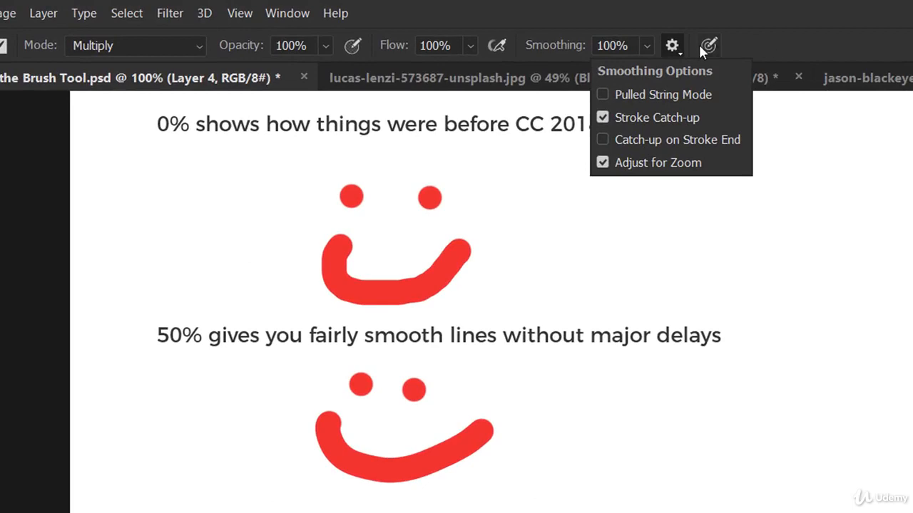
pyautogui.click(763, 54)
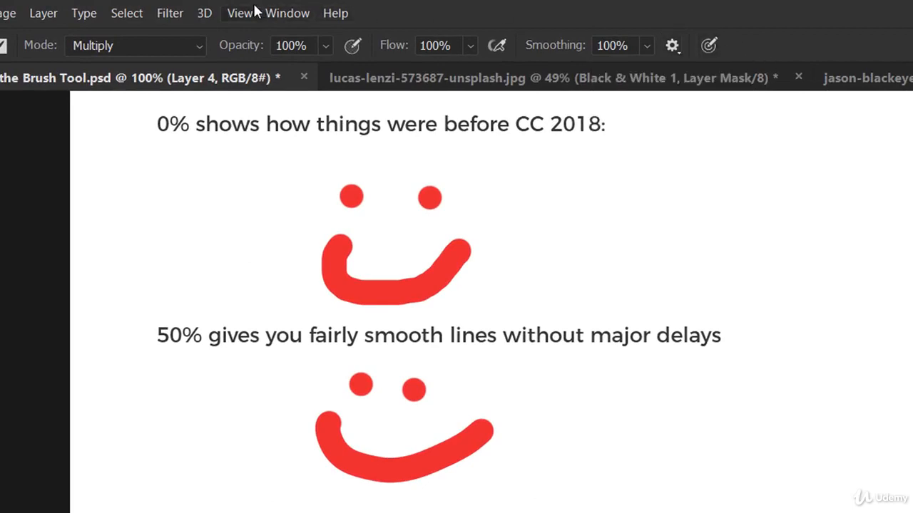
pyautogui.click(281, 13)
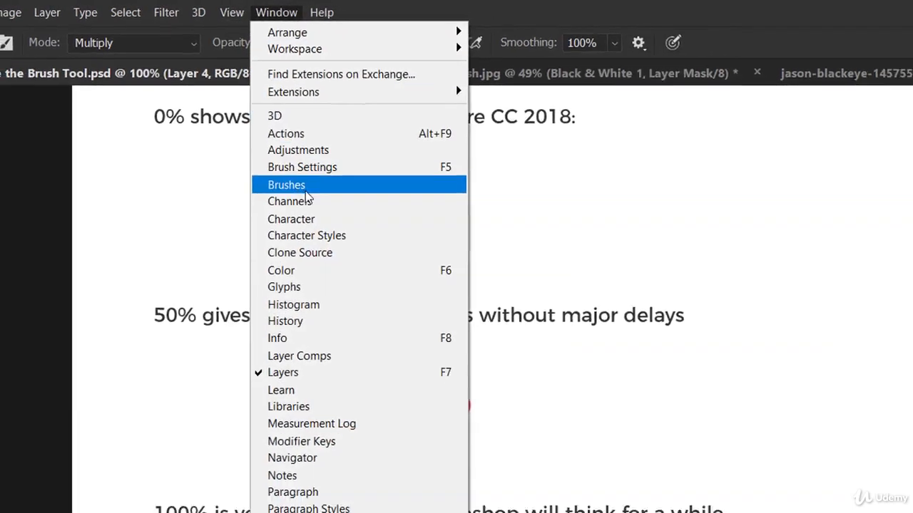
pyautogui.click(305, 187)
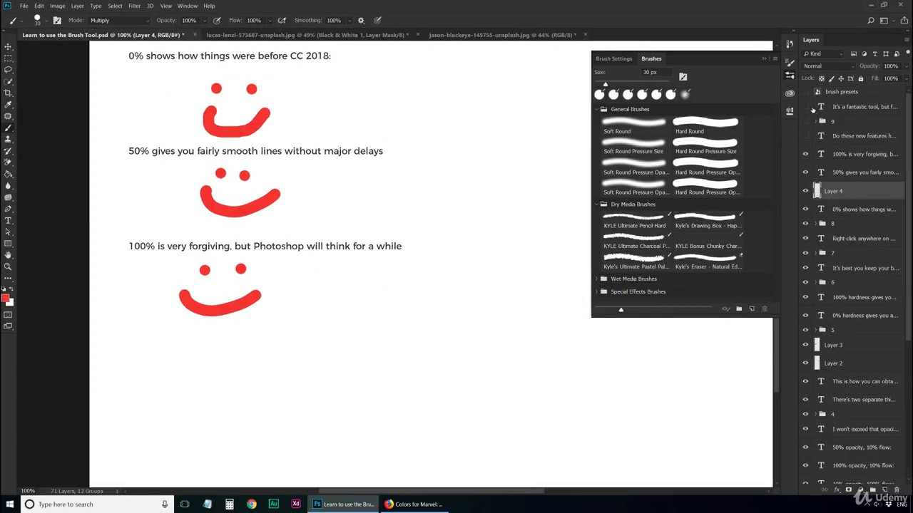
# - Show the "brush presets" layer and compare its old Brush Presets image with the current Brushes list and smoothing options
pyautogui.click(805, 93)
pyautogui.moveTo(458, 120); pyautogui.dragTo(232, 66)
pyautogui.moveTo(292, 240)
pyautogui.mouseDown()
pyautogui.moveTo(278, 169)
pyautogui.moveTo(318, 171)
pyautogui.moveTo(304, 180)
pyautogui.mouseUp()
pyautogui.press('v')
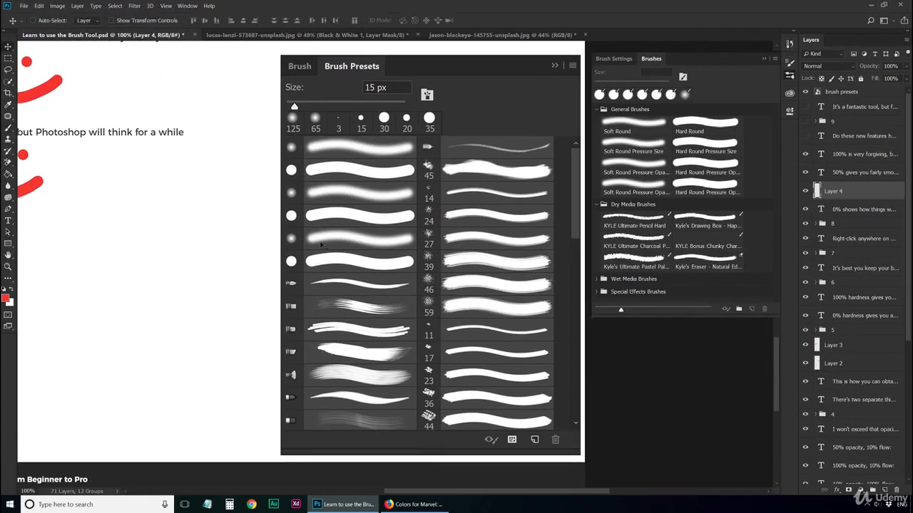
pyautogui.press('b')
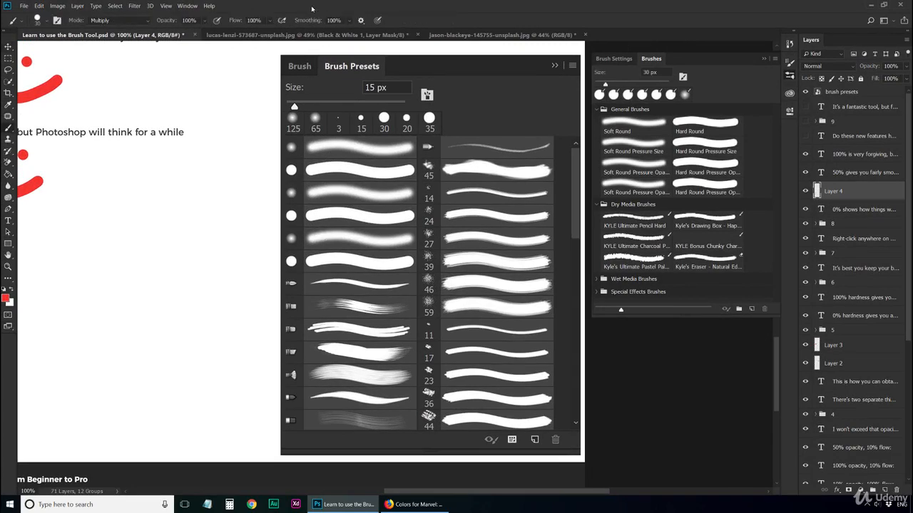
pyautogui.click(362, 21)
pyautogui.moveTo(168, 210); pyautogui.dragTo(347, 229)
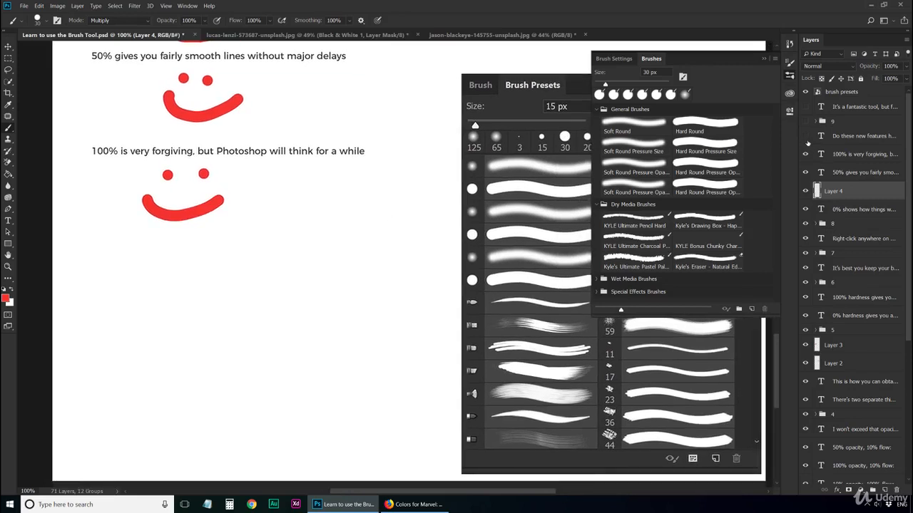
# - Reveal the "Do these new features help us?" caption, the section 9 conclusions heading and the closing text about limited applications
pyautogui.click(805, 135)
pyautogui.click(804, 122)
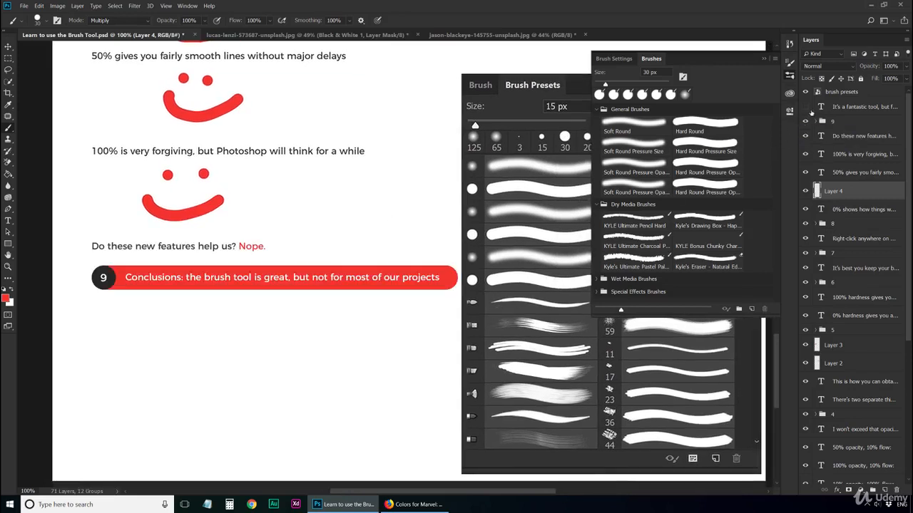
pyautogui.press('v')
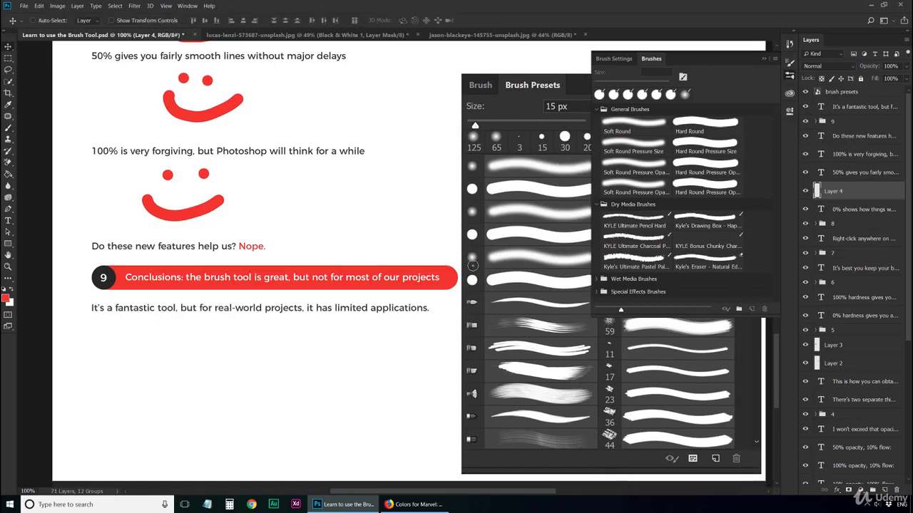
pyautogui.moveTo(471, 235); pyautogui.dragTo(459, 229)
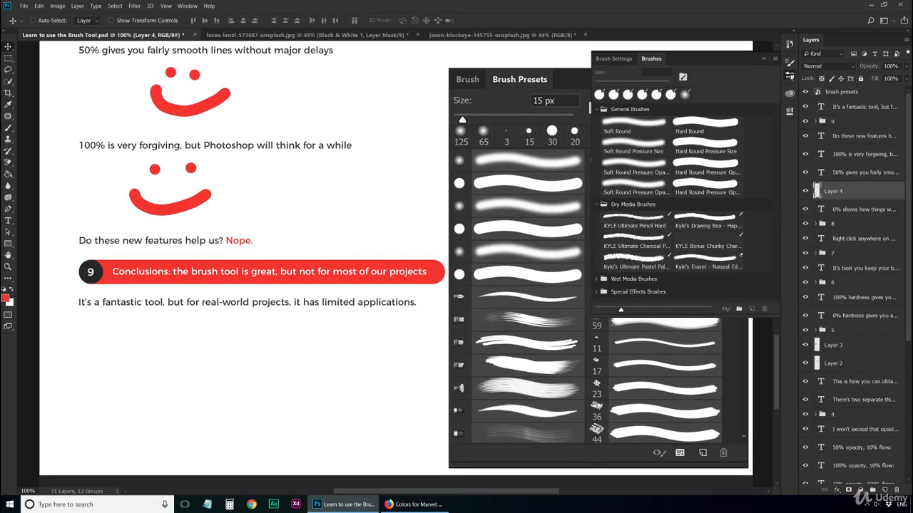
# - Close the Brushes panel and hide the "brush presets" layer, leaving sections 8 and 9 in view
pyautogui.click(790, 77)
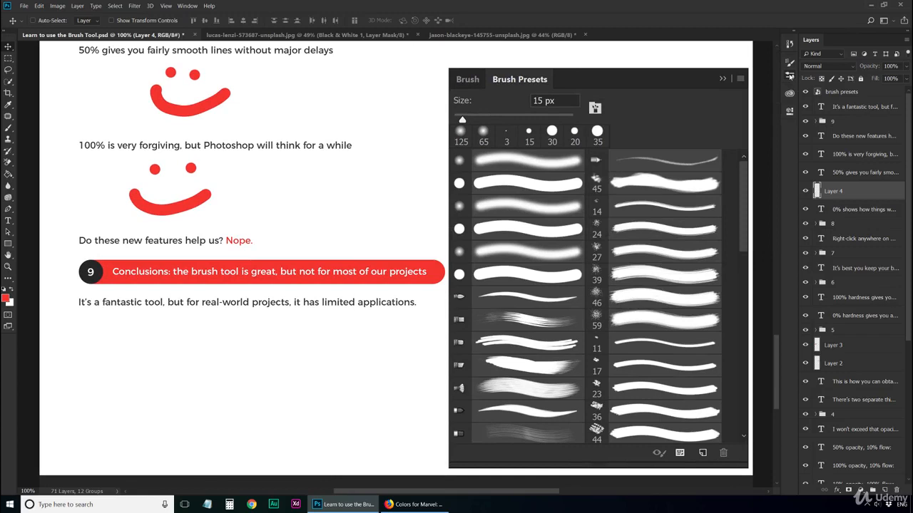
pyautogui.click(807, 92)
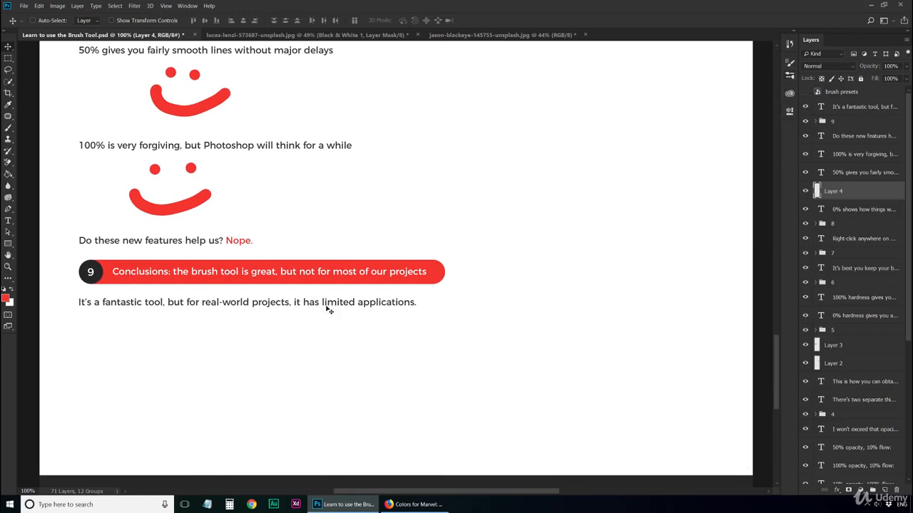
pyautogui.moveTo(299, 175)
pyautogui.mouseDown()
pyautogui.moveTo(293, 281)
pyautogui.moveTo(276, 316)
pyautogui.moveTo(294, 294)
pyautogui.mouseUp()
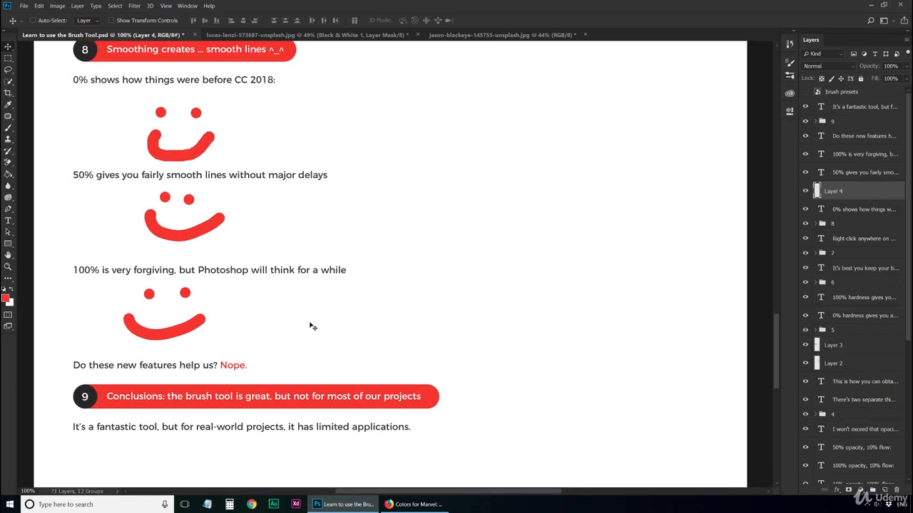